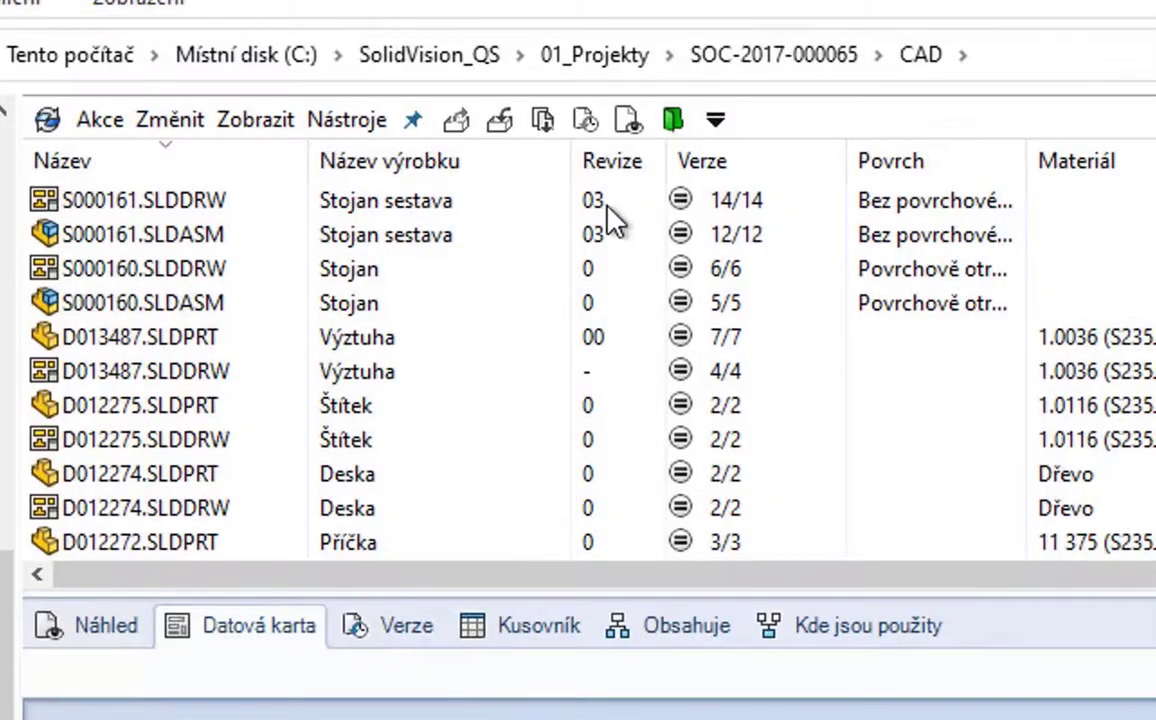
# - Switch to the SOLIDWORKS PDM Administration tool showing the vault's column sets
pyautogui.click(717, 121)
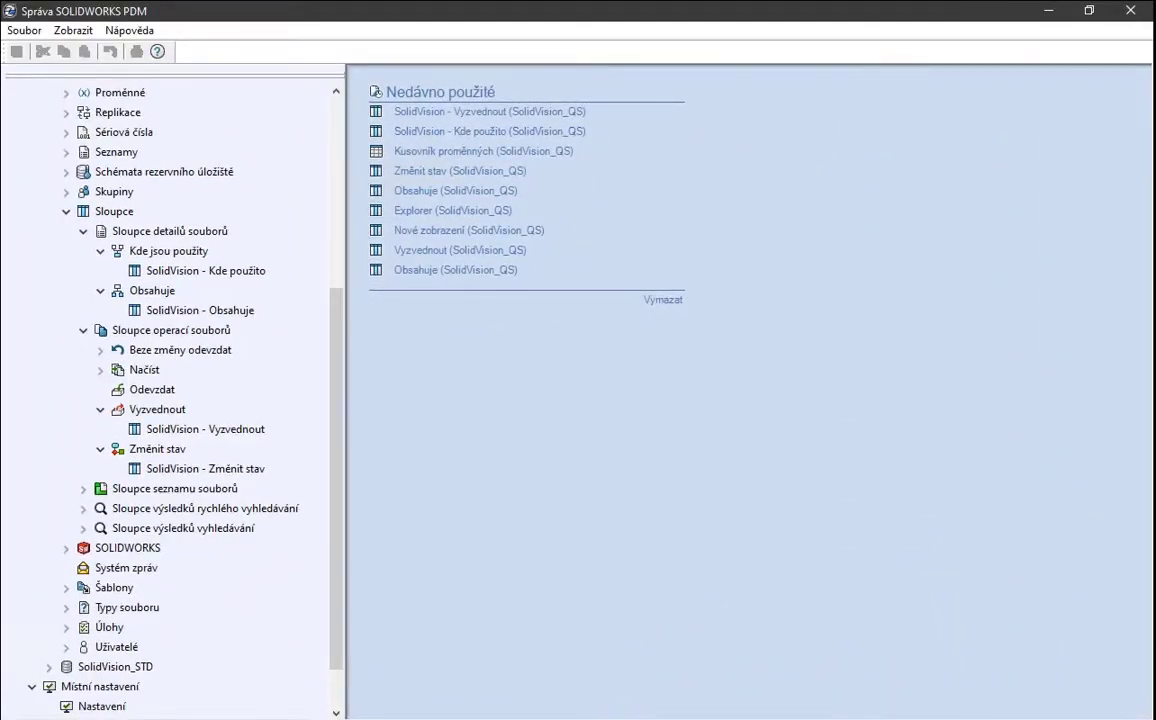
pyautogui.doubleClick(166, 311)
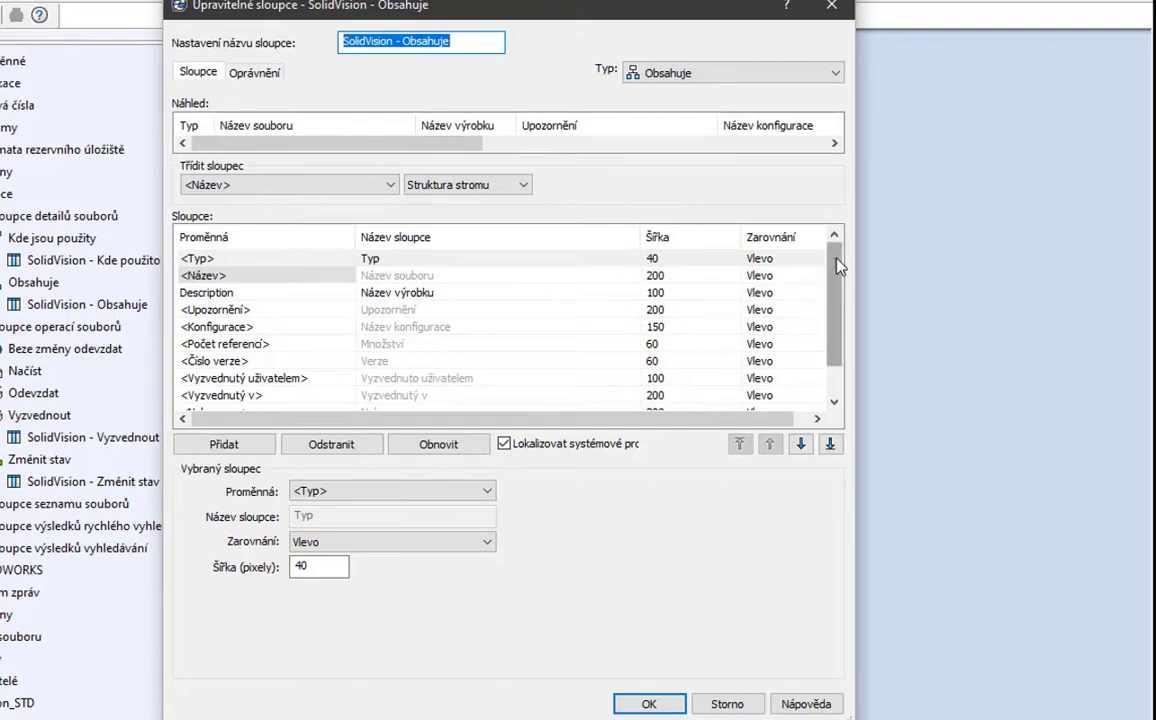
pyautogui.moveTo(840, 276)
pyautogui.mouseDown()
pyautogui.moveTo(840, 300)
pyautogui.moveTo(836, 252)
pyautogui.mouseUp()
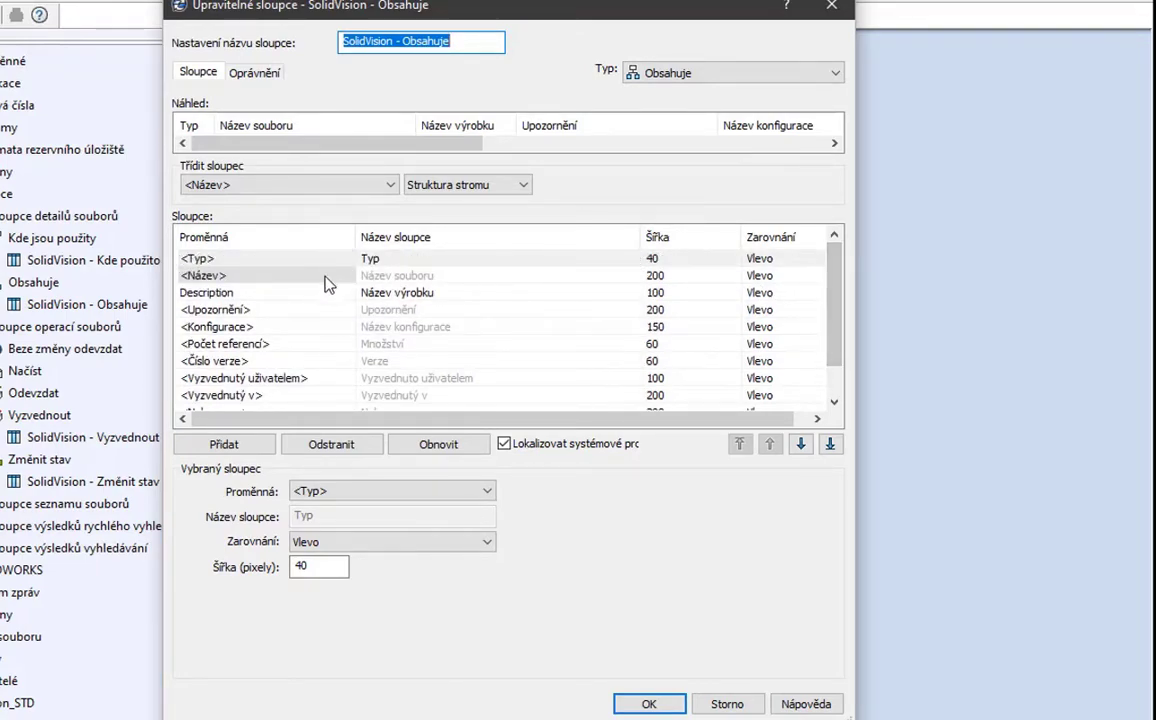
pyautogui.click(263, 295)
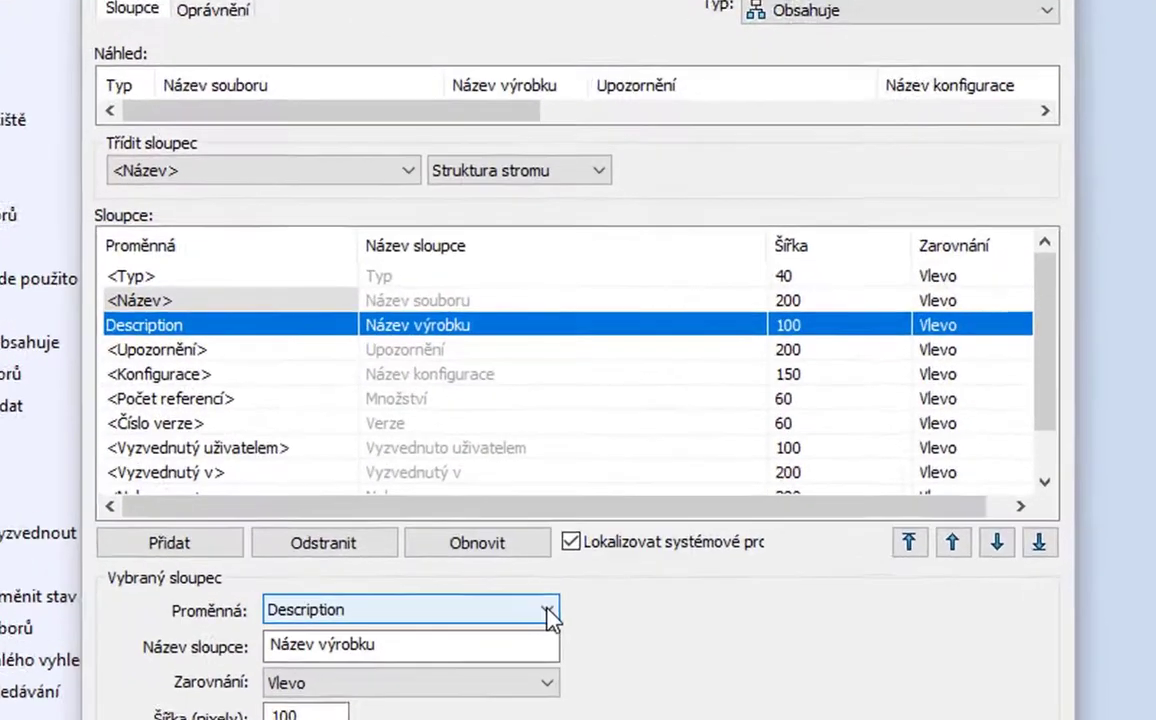
pyautogui.click(487, 491)
pyautogui.moveTo(577, 498)
pyautogui.mouseDown()
pyautogui.moveTo(580, 300)
pyautogui.moveTo(584, 486)
pyautogui.mouseUp()
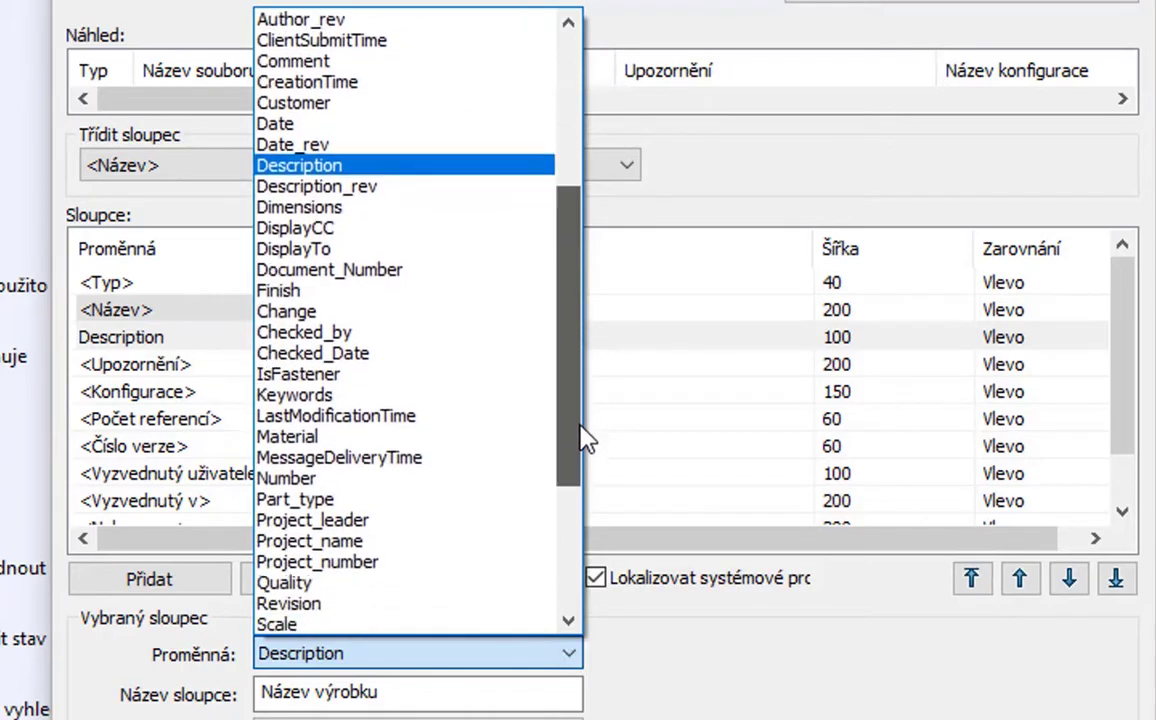
pyautogui.moveTo(584, 486); pyautogui.dragTo(588, 573)
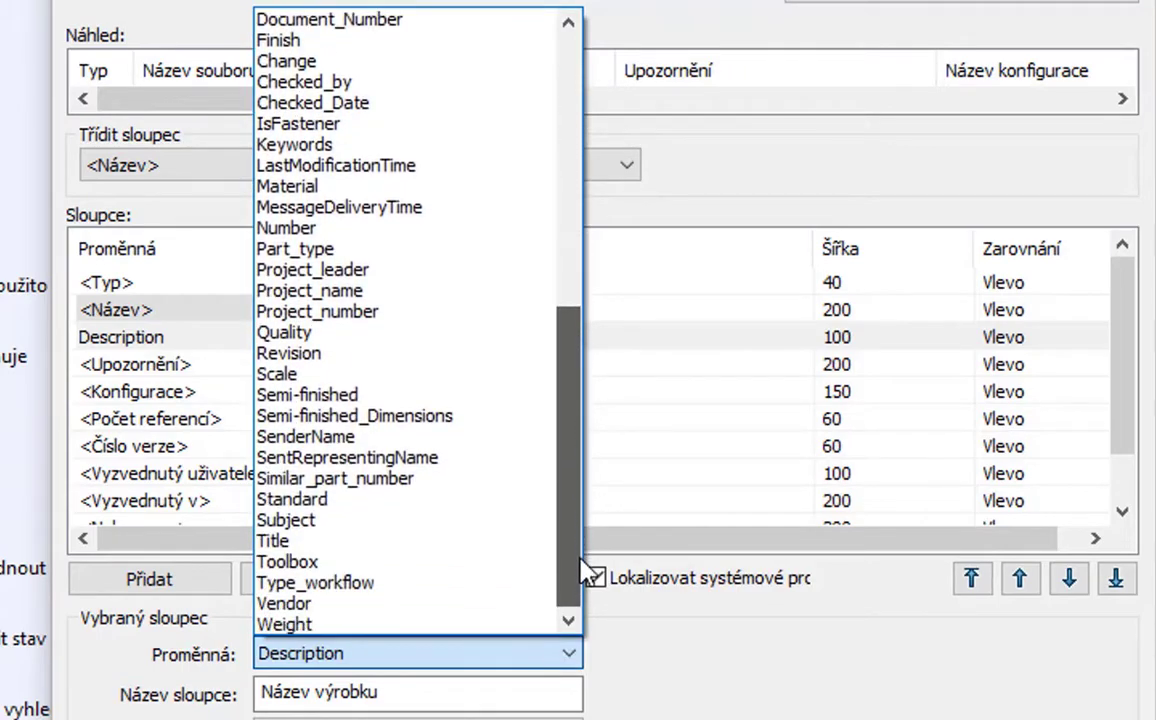
pyautogui.click(588, 573)
pyautogui.click(415, 162)
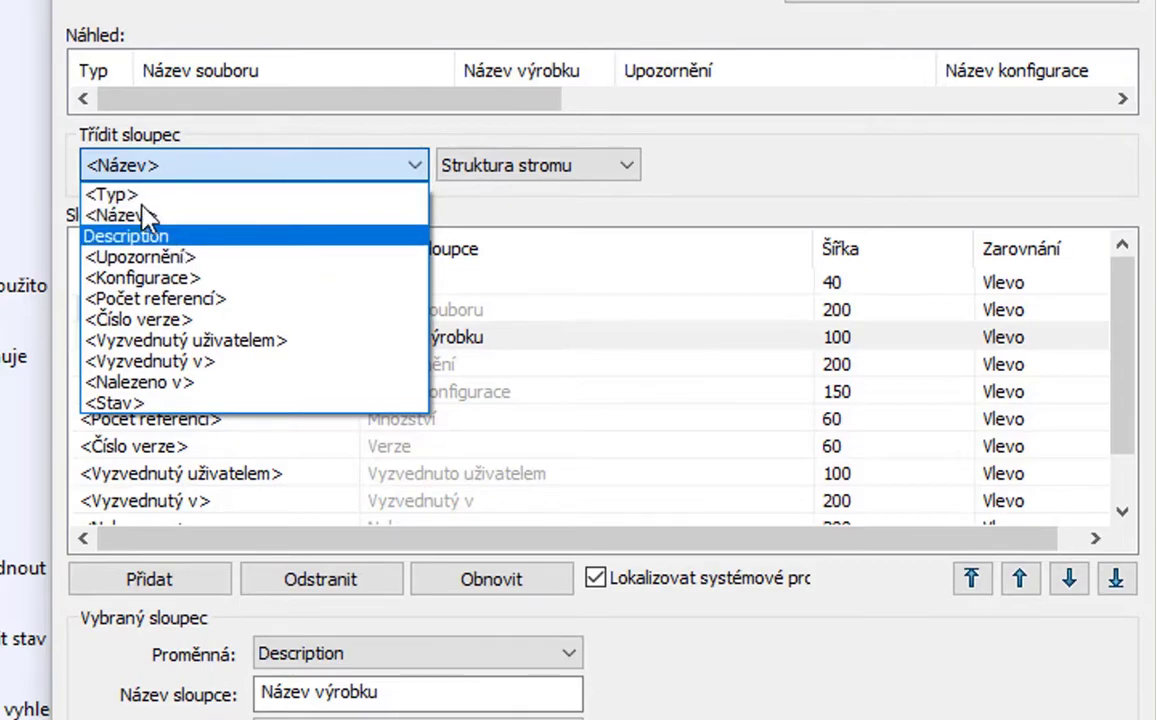
pyautogui.click(135, 236)
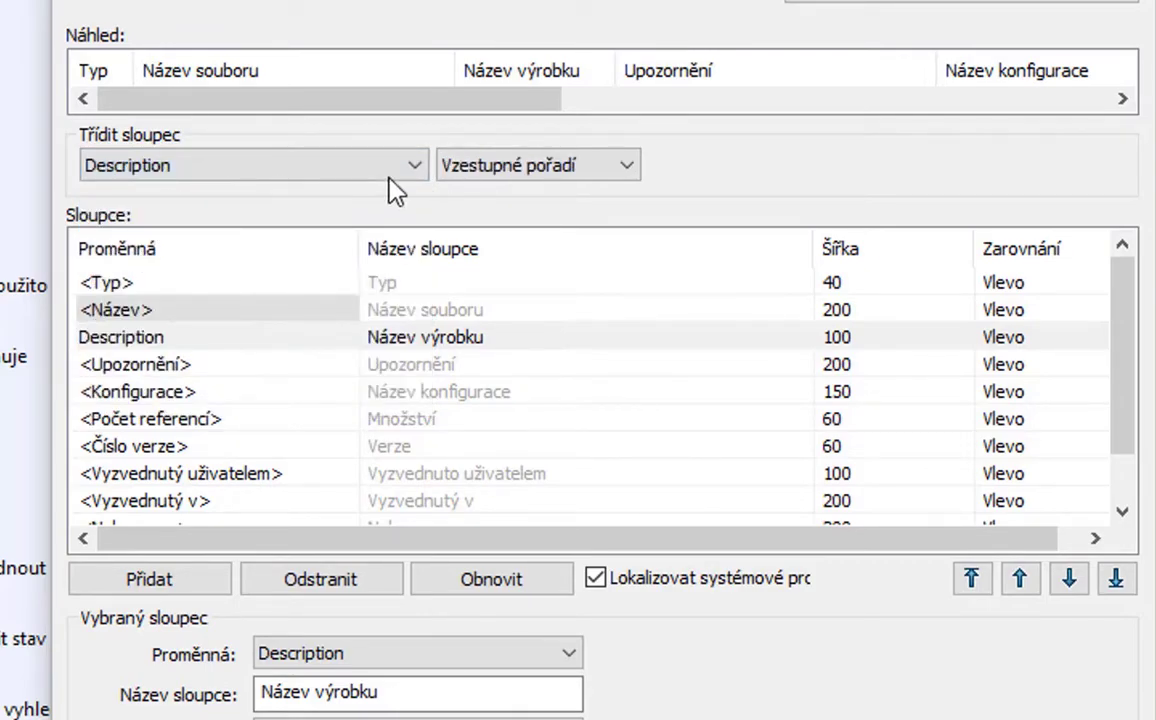
pyautogui.click(416, 167)
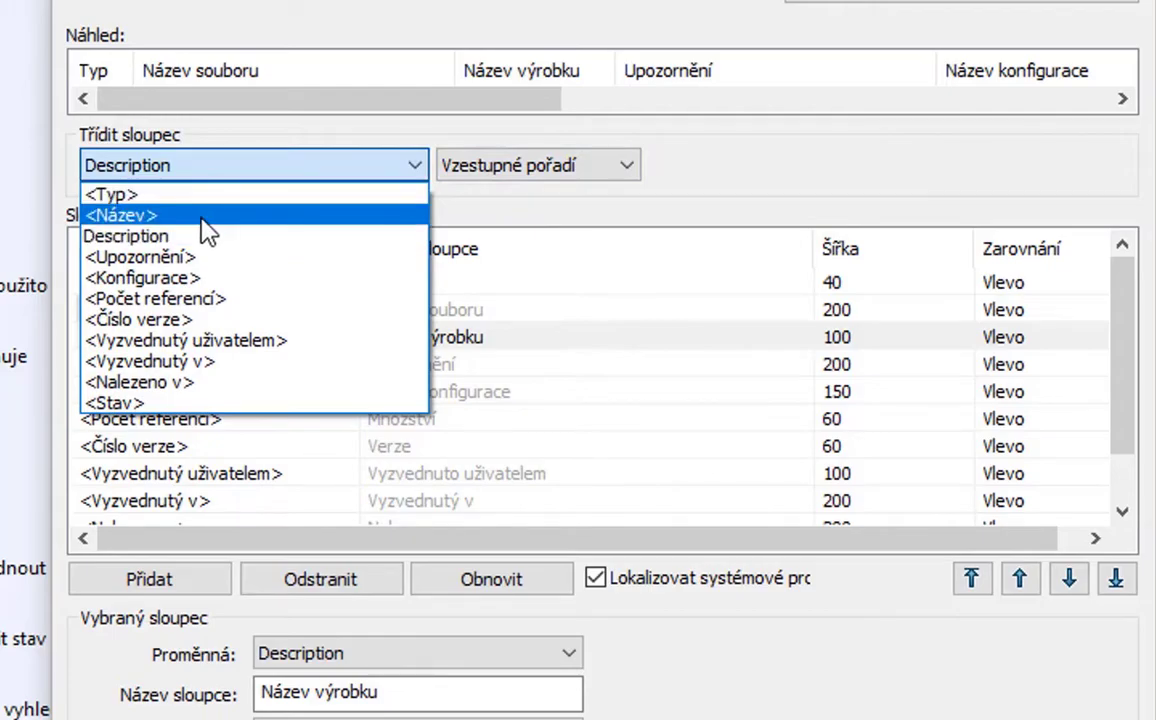
pyautogui.click(207, 229)
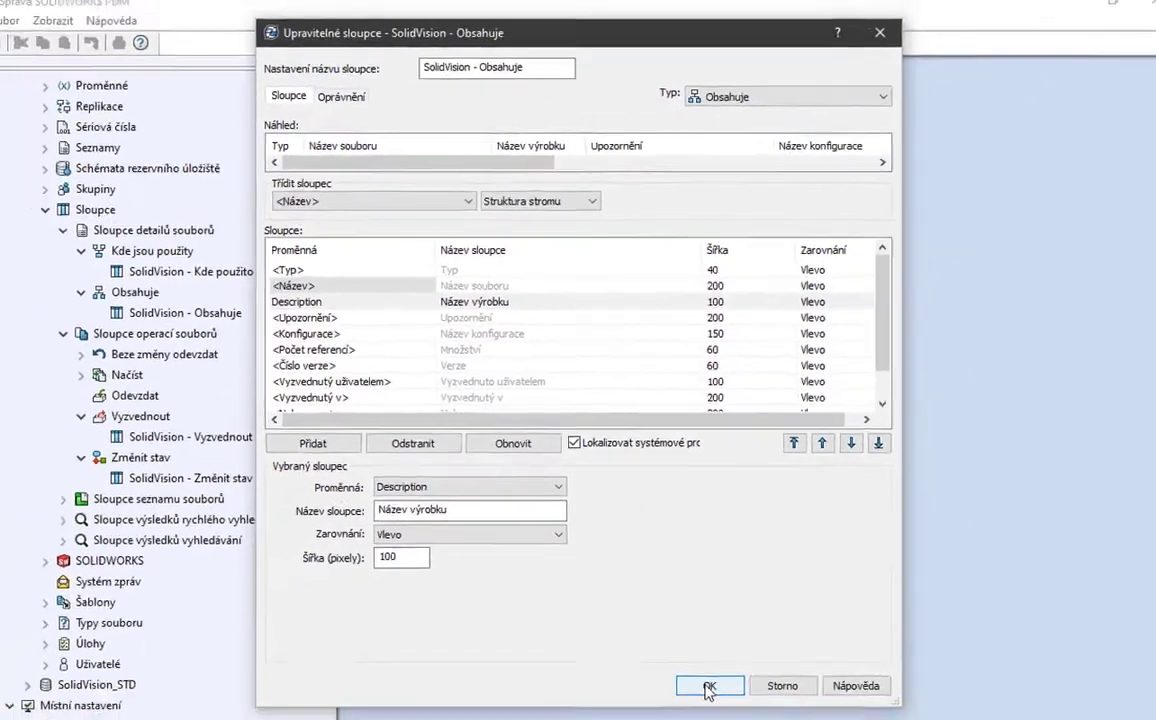
pyautogui.click(702, 668)
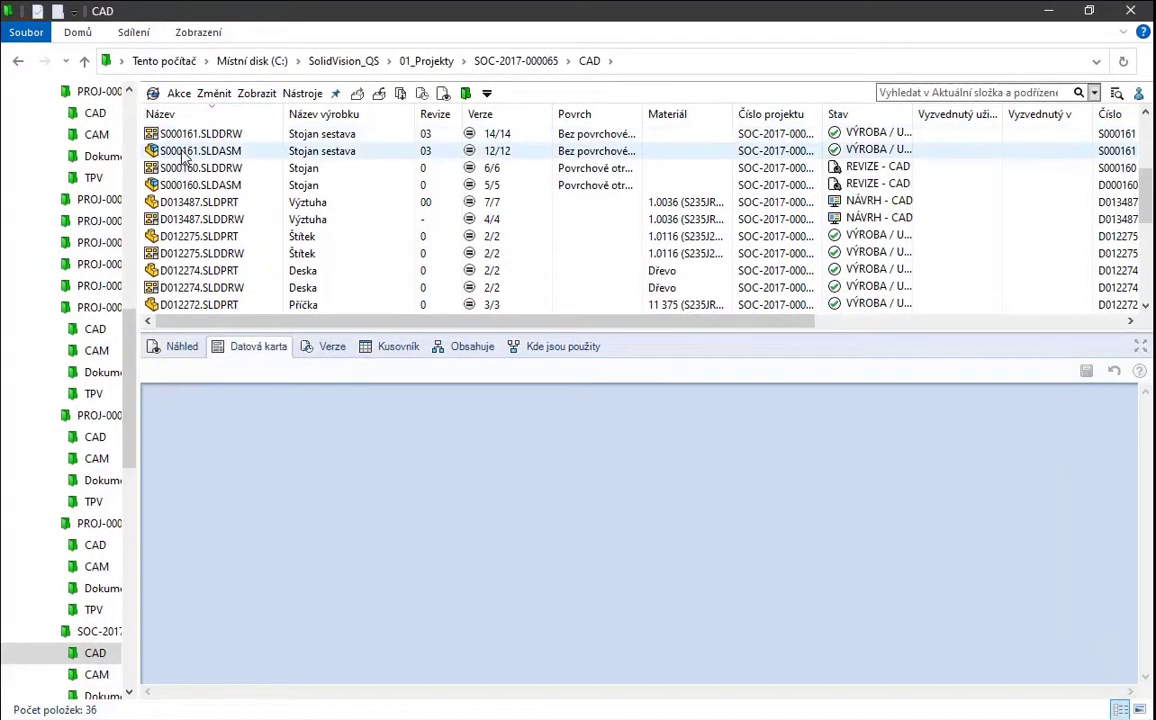
# - Apply the SolidVision - Obsahuje column set to the S000161.SLDASM Contains (Obsahuje) list
pyautogui.click(184, 155)
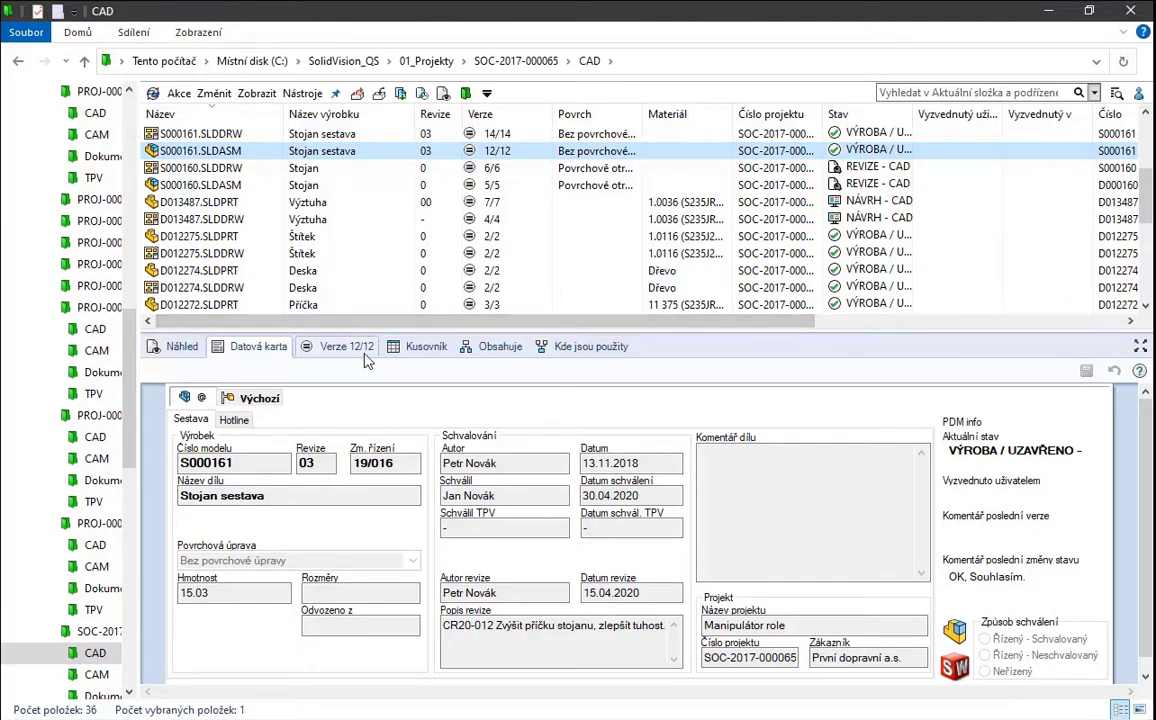
pyautogui.click(486, 352)
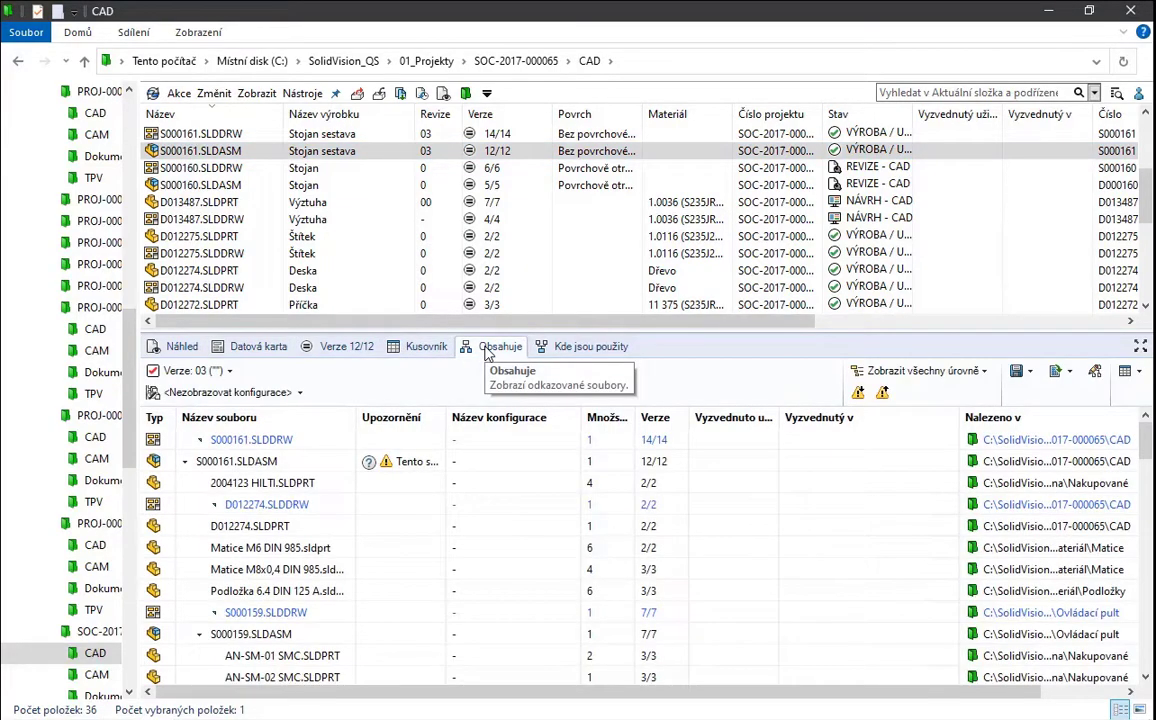
pyautogui.rightClick(543, 424)
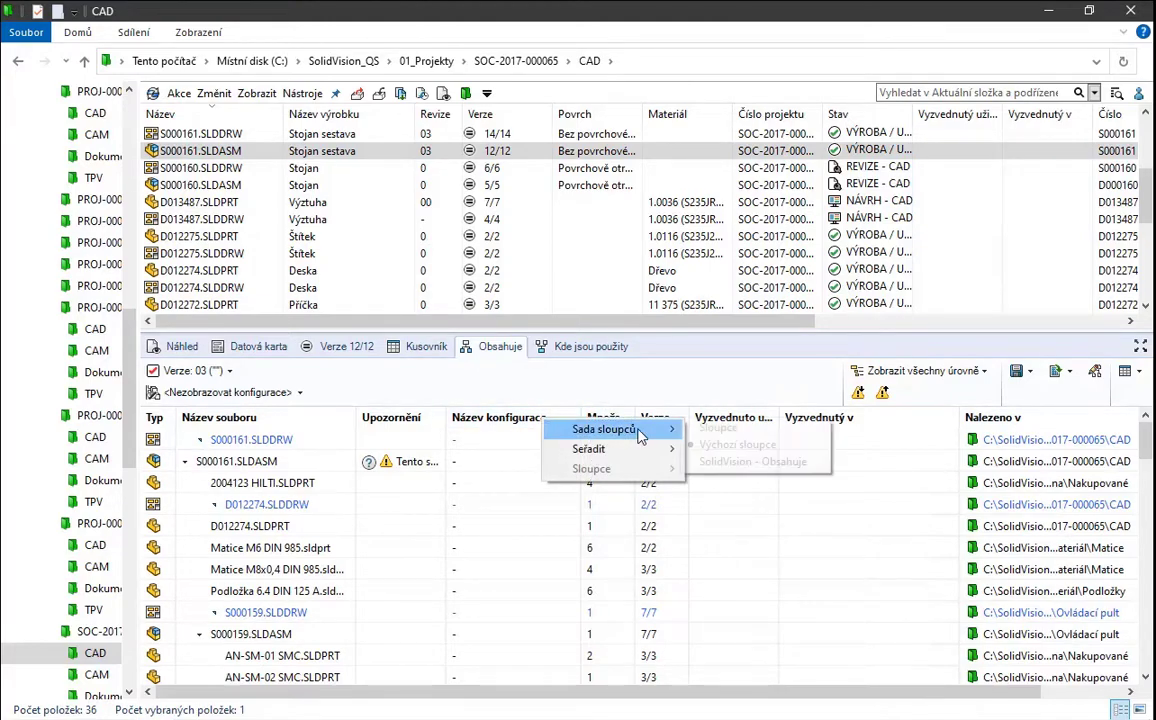
pyautogui.moveTo(604, 429)
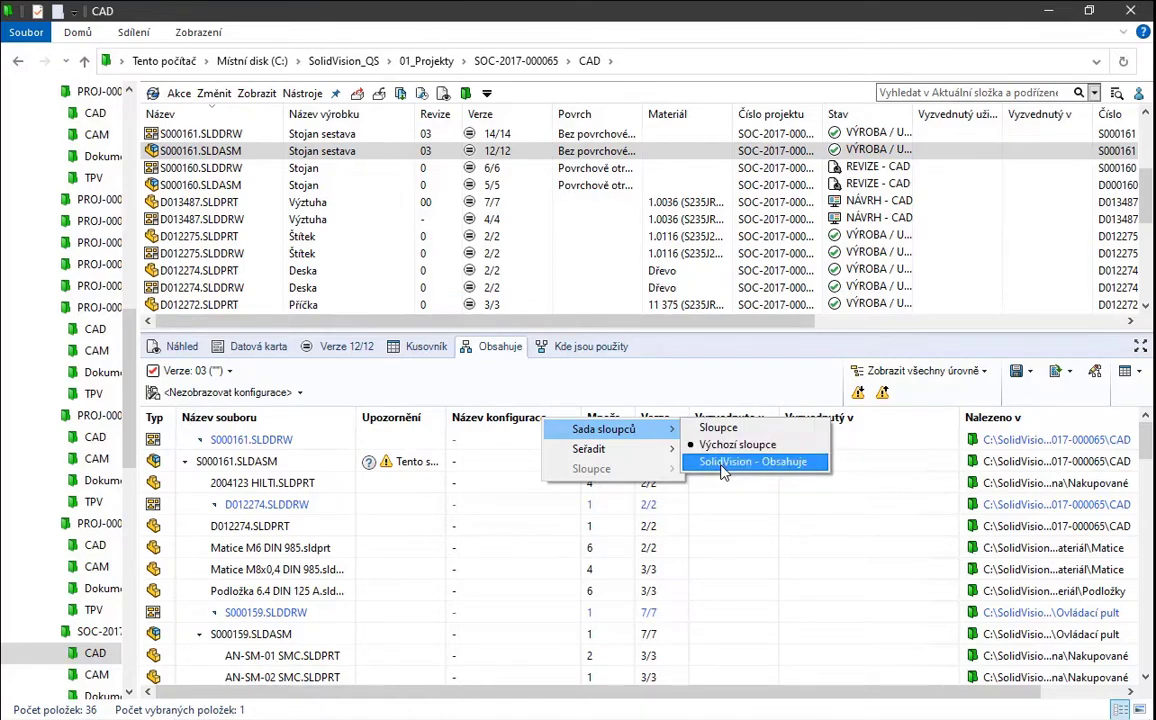
pyautogui.click(724, 463)
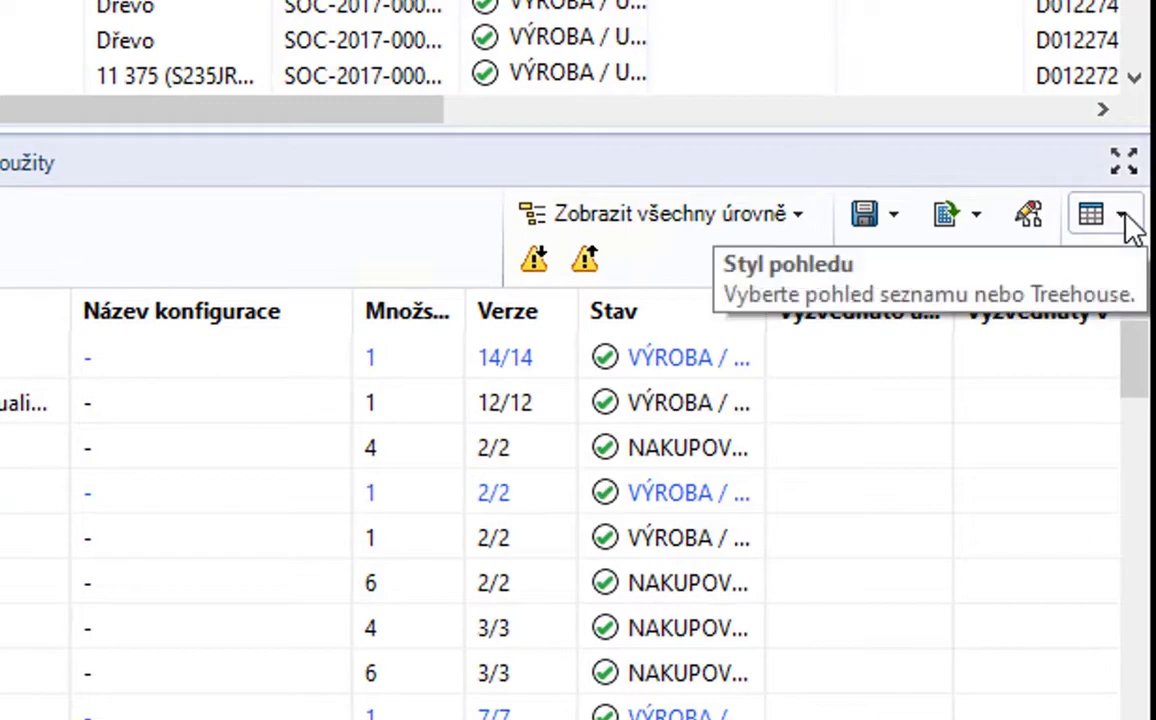
# - Switch the Obsahuje tab to the Treehouse view, zoom into the tree and enlarge the panel
pyautogui.click(1124, 218)
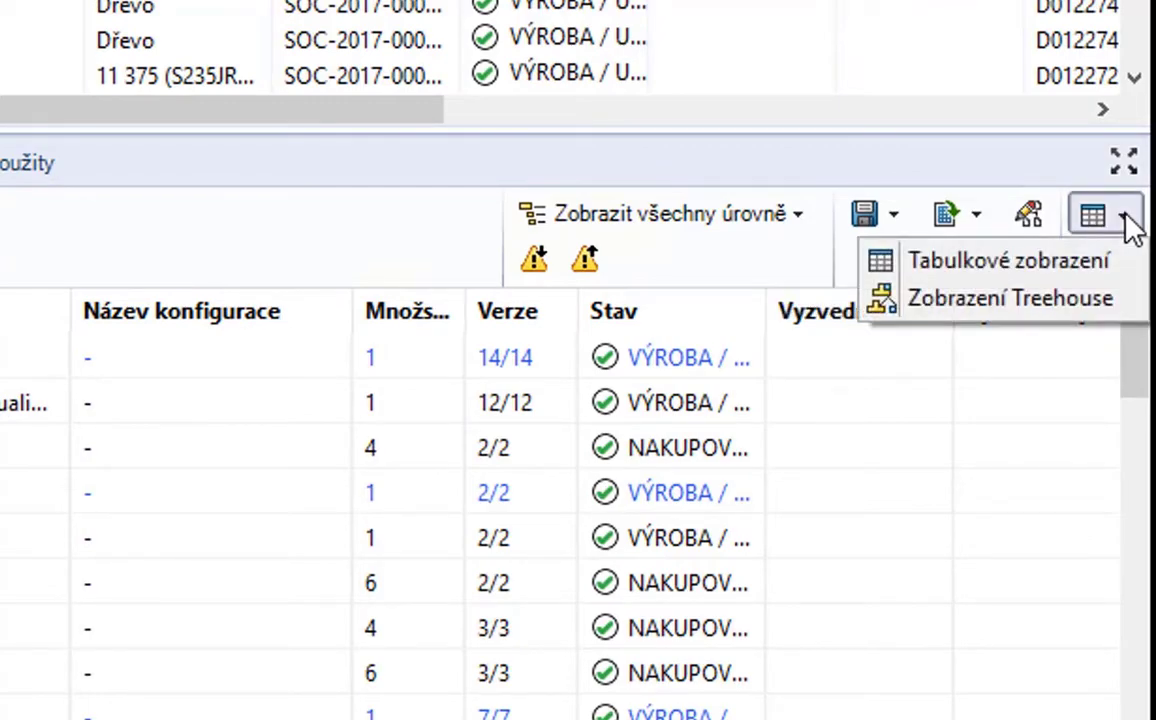
pyautogui.click(1040, 300)
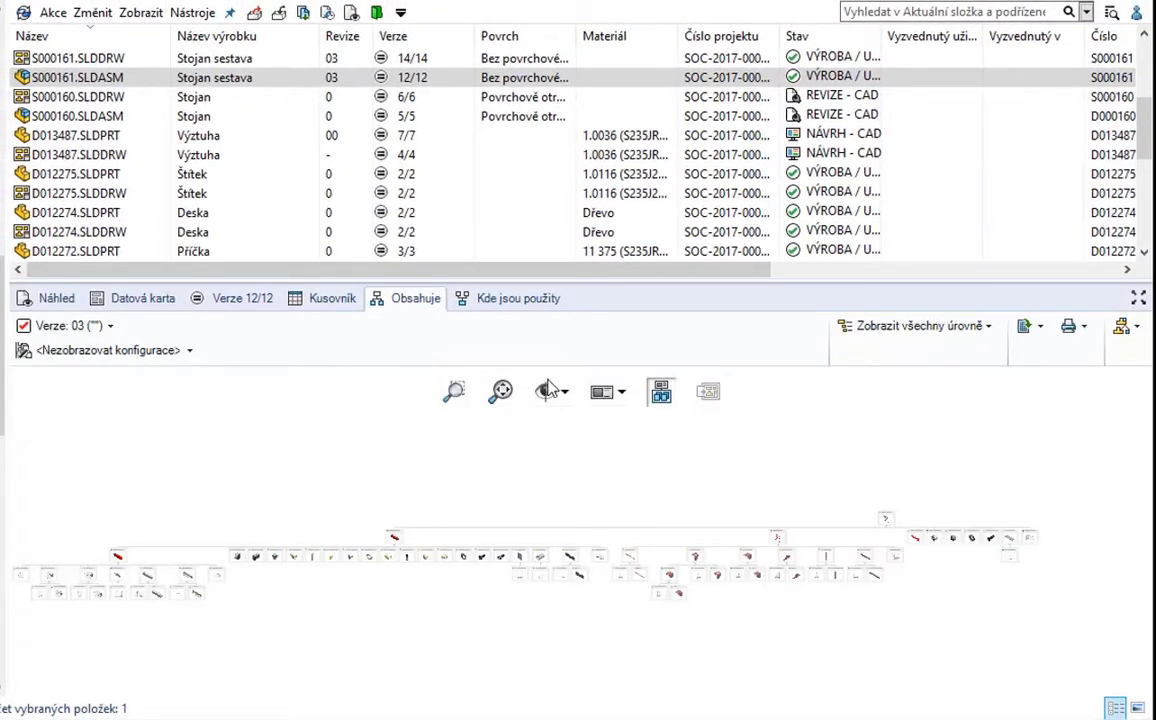
pyautogui.click(455, 398)
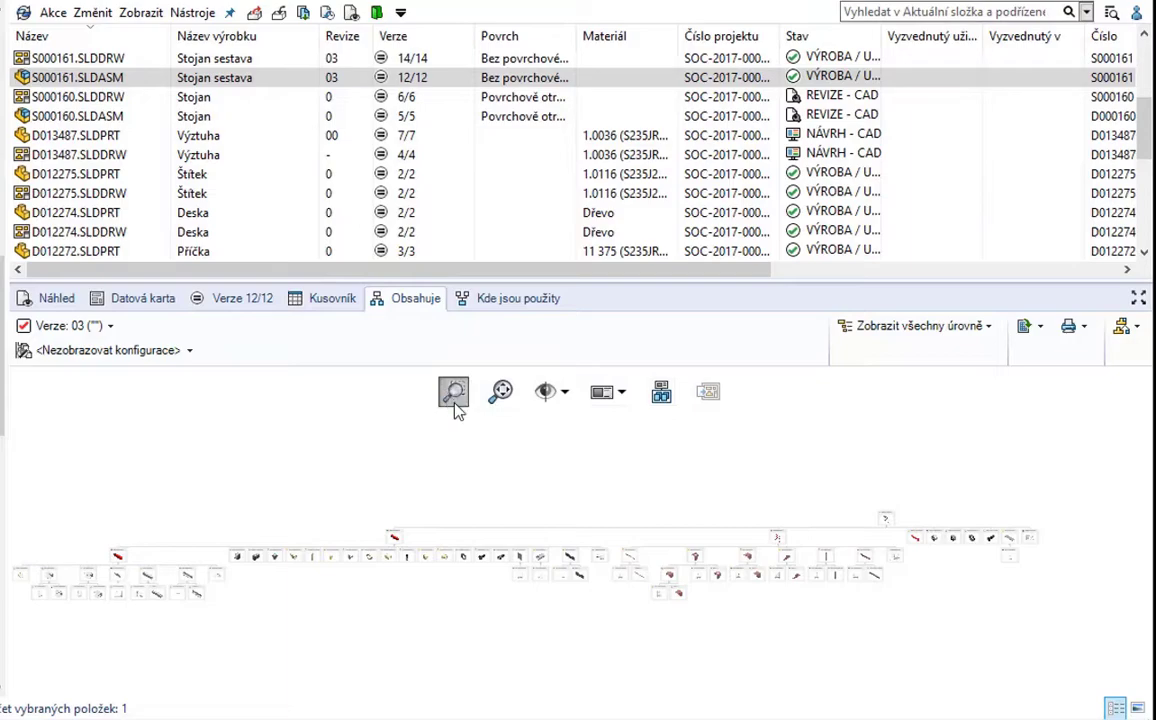
pyautogui.moveTo(820, 501); pyautogui.dragTo(946, 583)
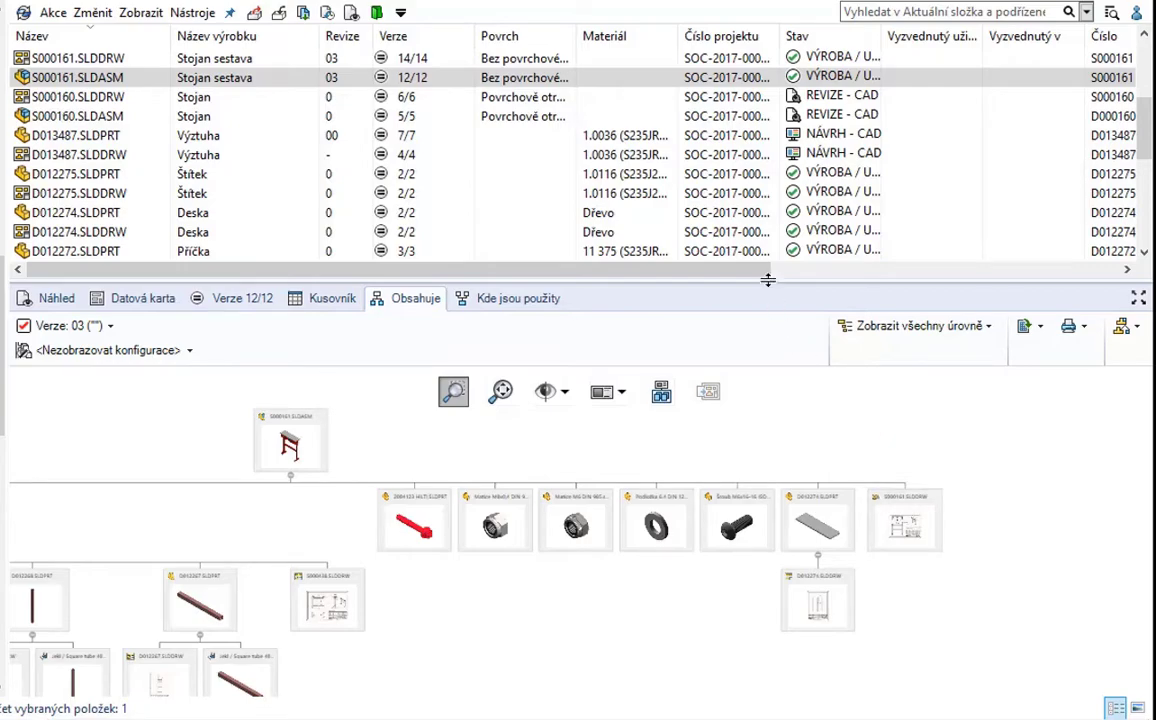
pyautogui.moveTo(768, 280); pyautogui.dragTo(758, 220)
pyautogui.moveTo(748, 118); pyautogui.dragTo(748, 121)
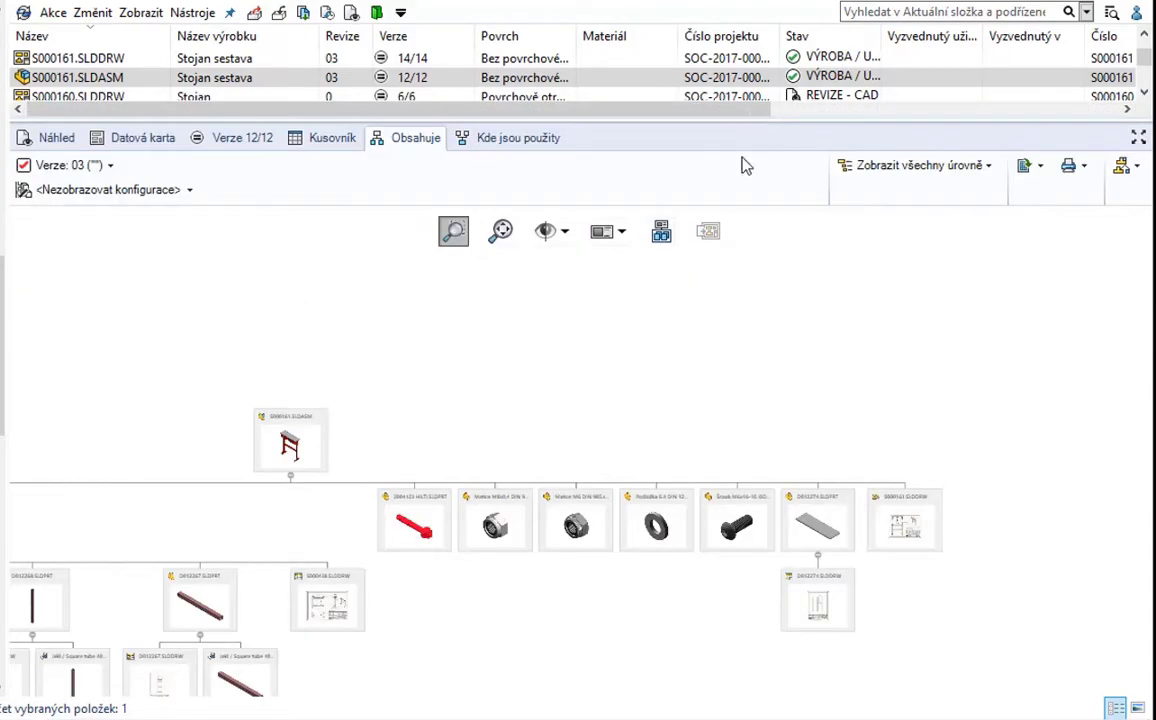
# - Zoom into the fastener and plate cards, then pan to the assembly root and D012268 branch
pyautogui.moveTo(435, 441)
pyautogui.mouseDown()
pyautogui.moveTo(446, 379)
pyautogui.moveTo(1049, 704)
pyautogui.mouseUp()
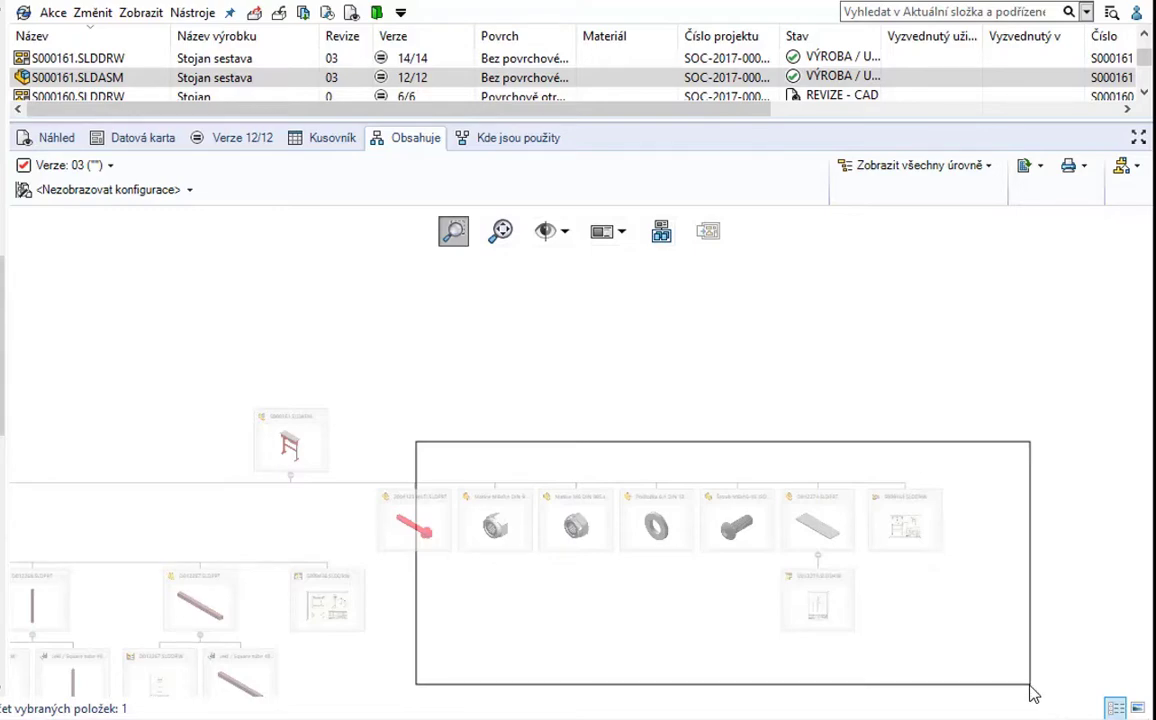
pyautogui.moveTo(1045, 708); pyautogui.dragTo(1030, 690)
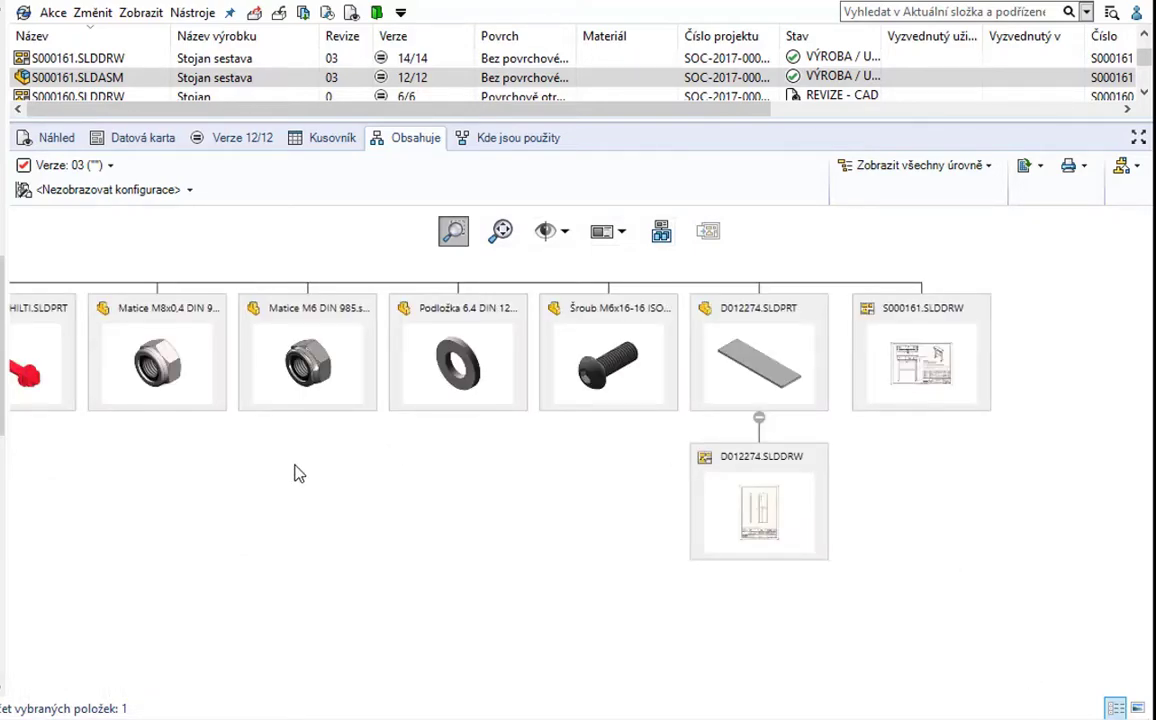
pyautogui.press('Escape')
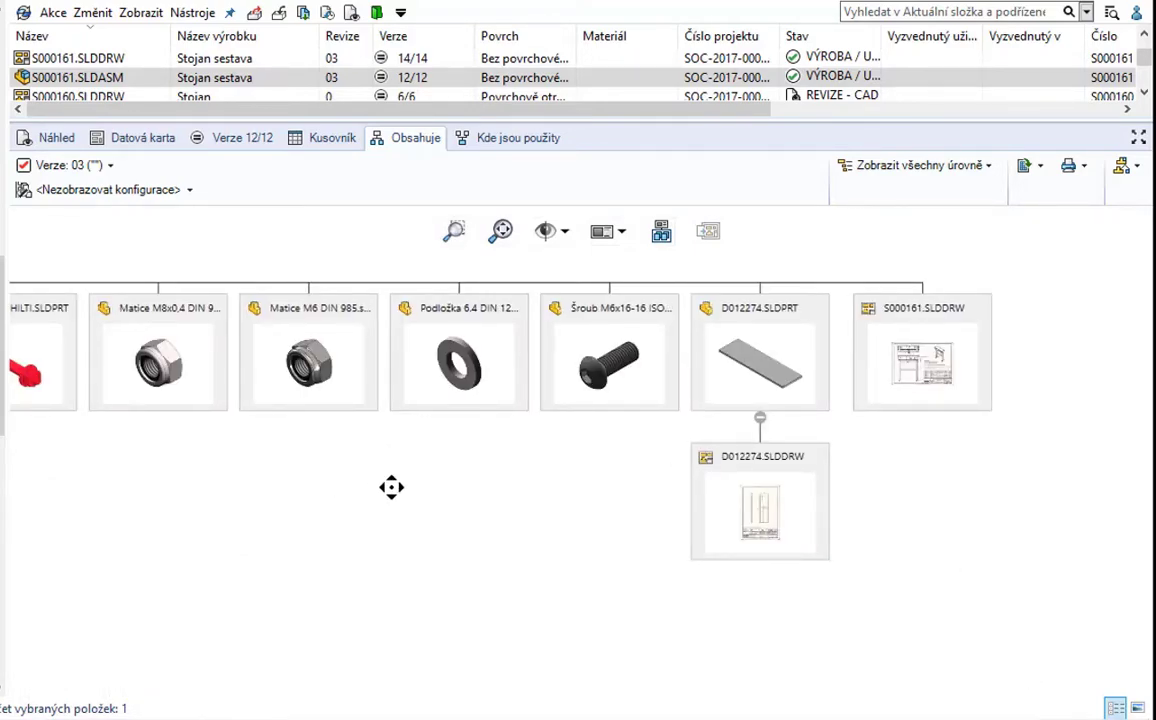
pyautogui.moveTo(391, 487); pyautogui.dragTo(822, 545)
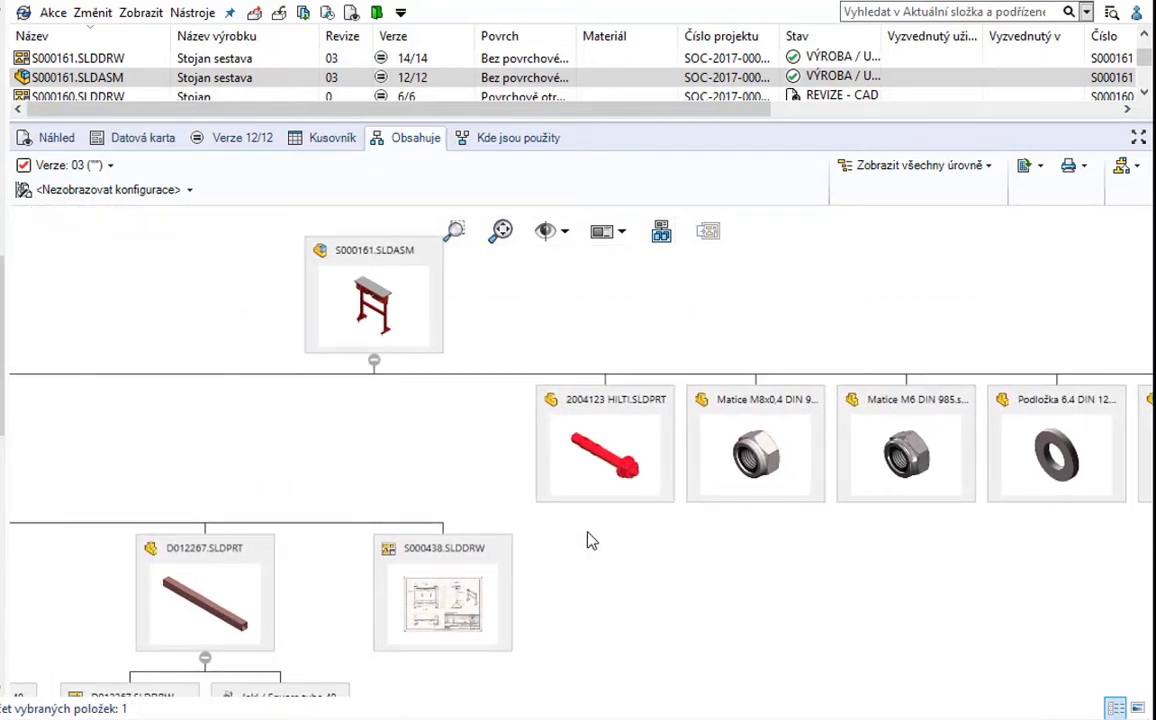
pyautogui.moveTo(139, 462); pyautogui.dragTo(375, 320)
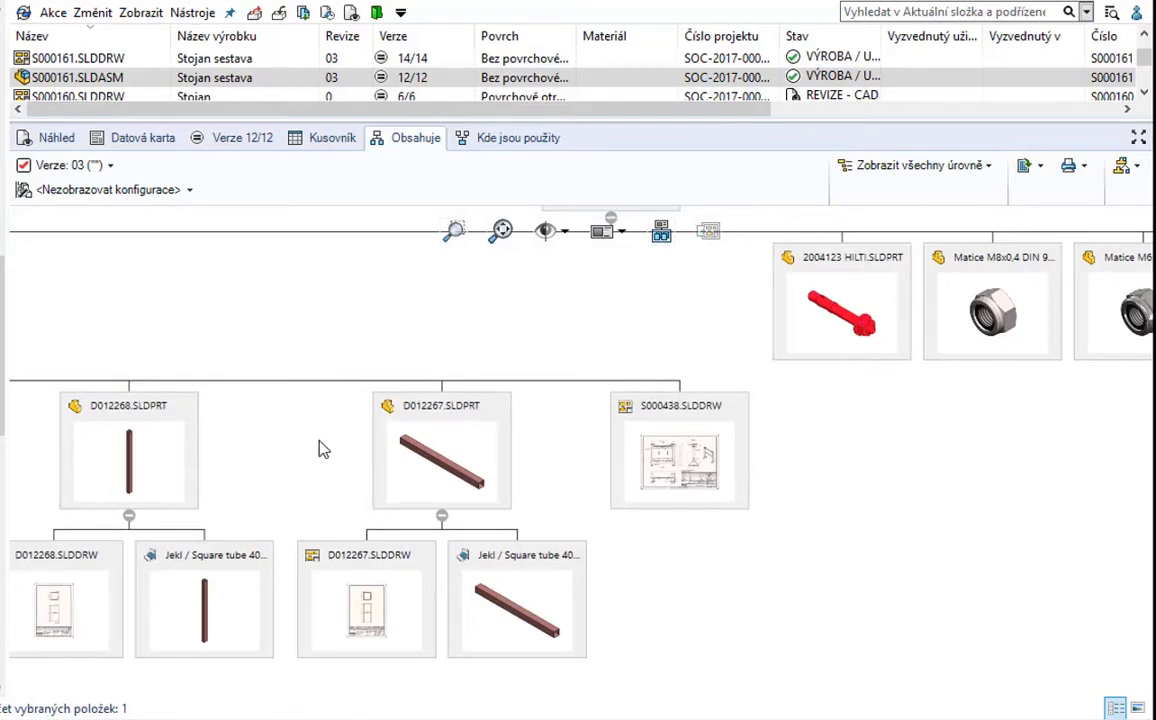
pyautogui.moveTo(363, 451)
pyautogui.mouseDown()
pyautogui.moveTo(720, 444)
pyautogui.moveTo(836, 415)
pyautogui.mouseUp()
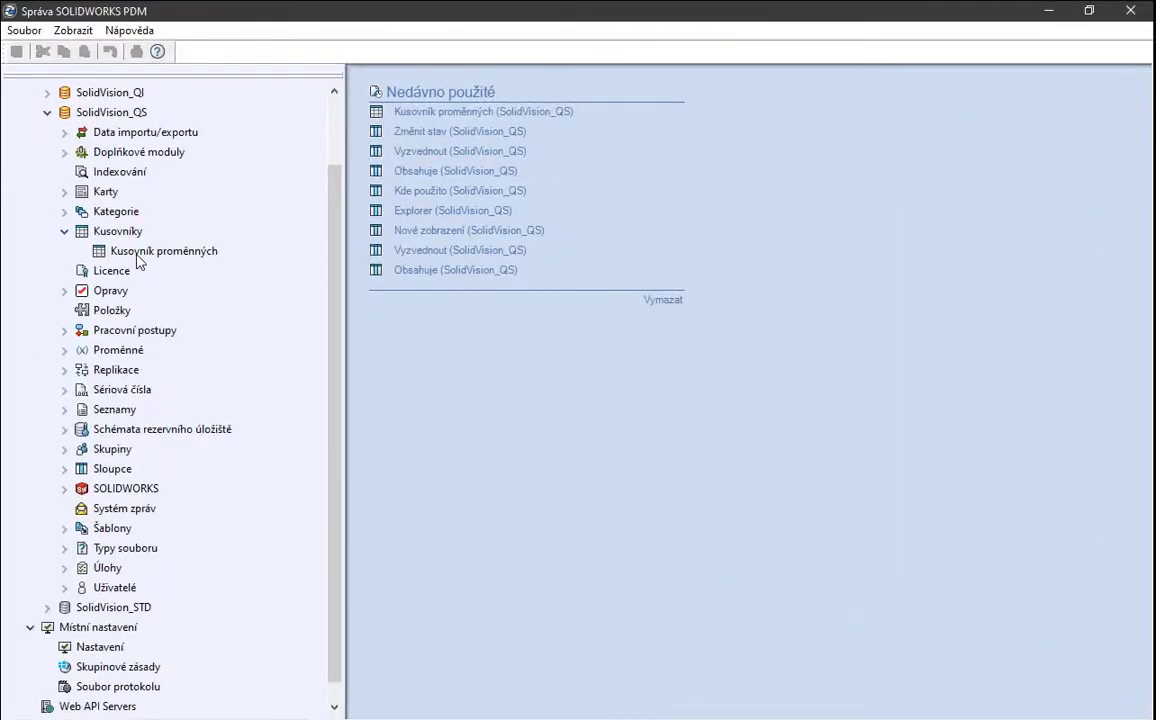
# - Enable 'Zahrnout seznam referencí přířezů' for the Kusovník proměnných bill of materials
pyautogui.doubleClick(140, 251)
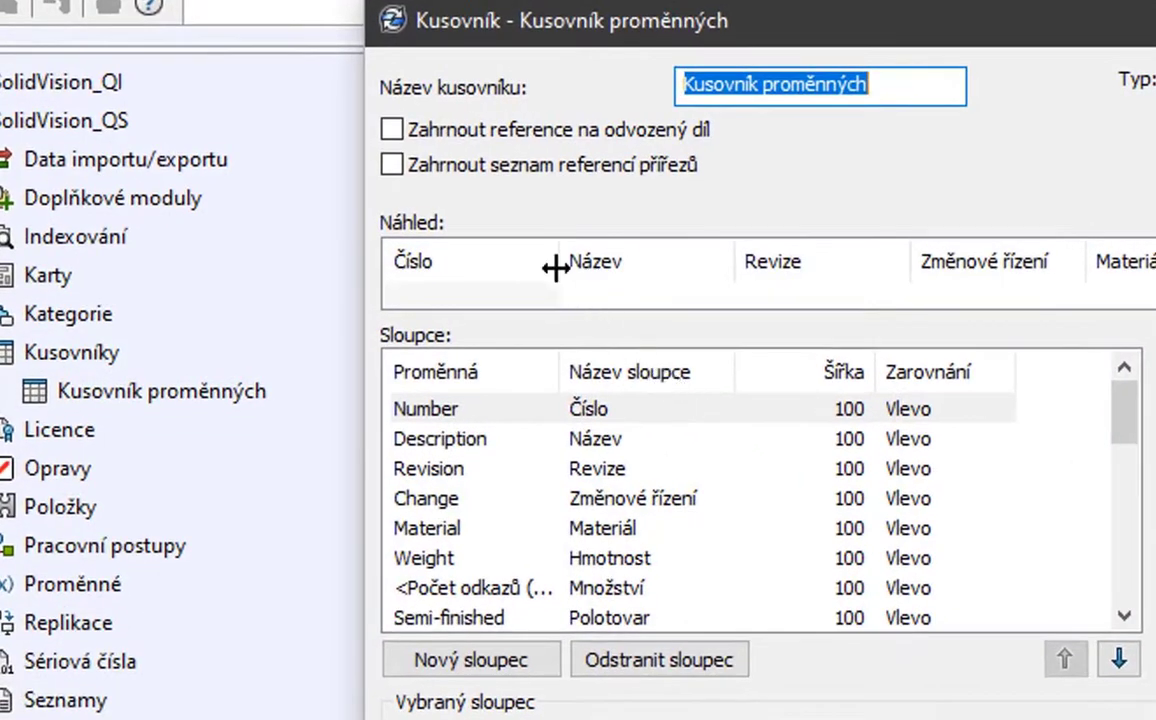
pyautogui.click(392, 166)
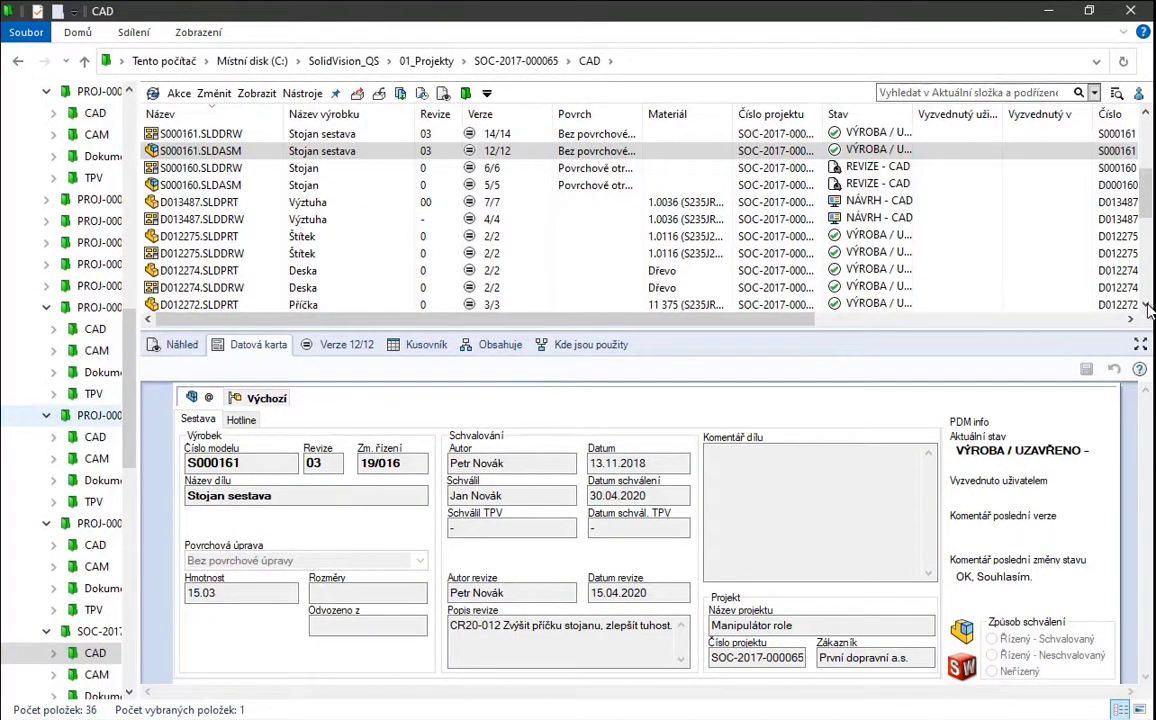
pyautogui.click(1146, 305)
# - Show the Kusovník tab for D013487.SLDDRW, listing its cut-list bodies with material and weight
pyautogui.click(1146, 305)
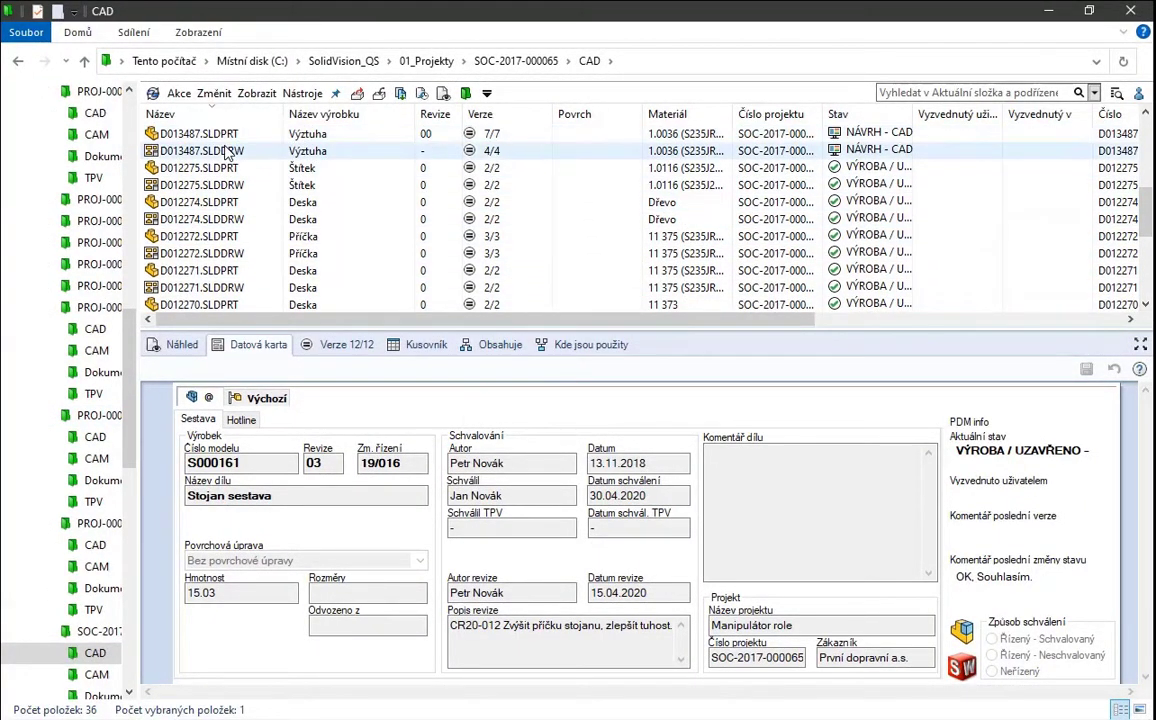
pyautogui.click(228, 151)
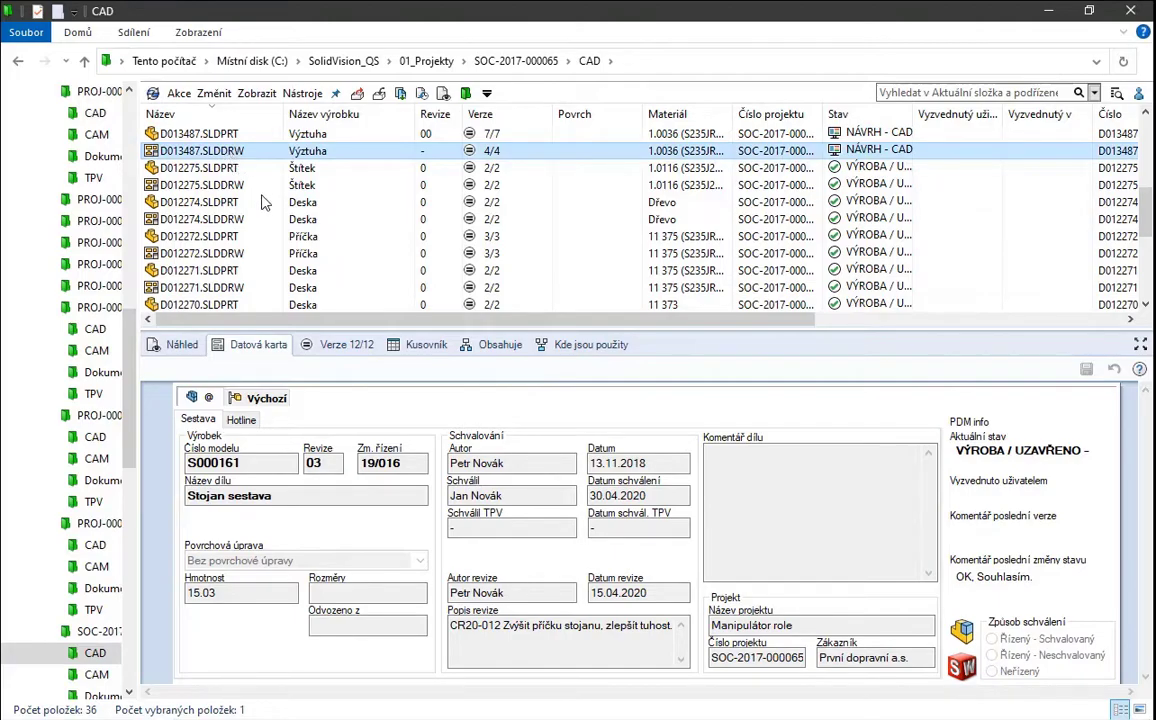
pyautogui.click(414, 346)
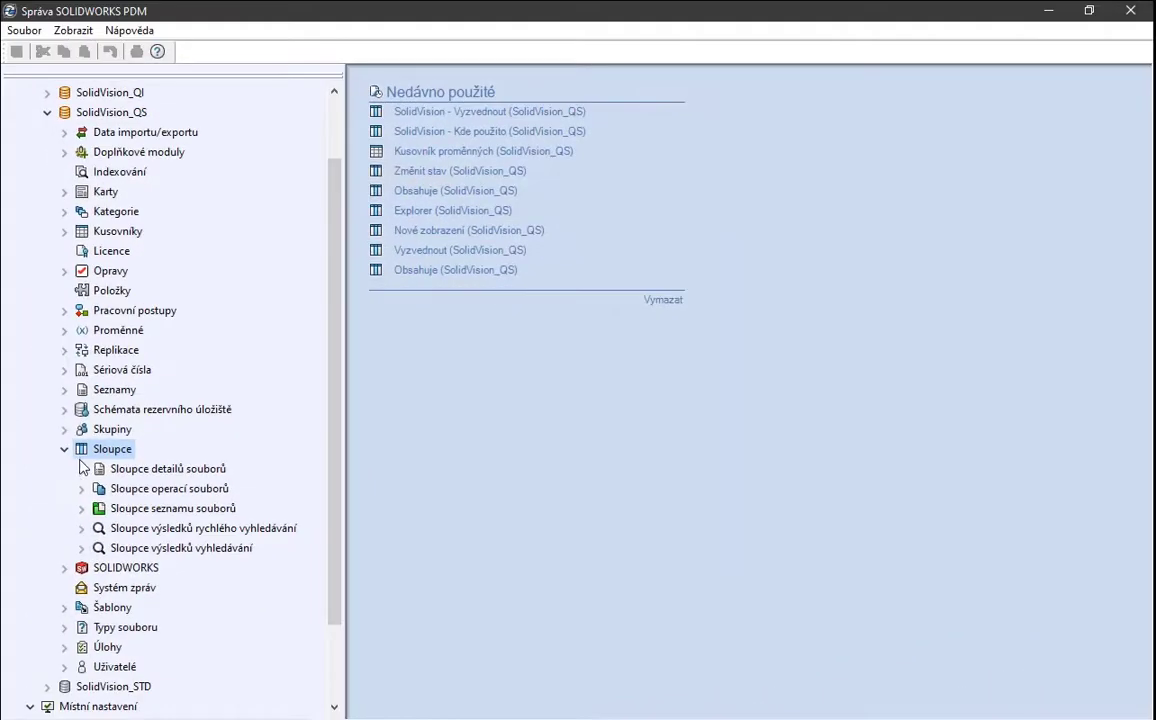
pyautogui.click(81, 469)
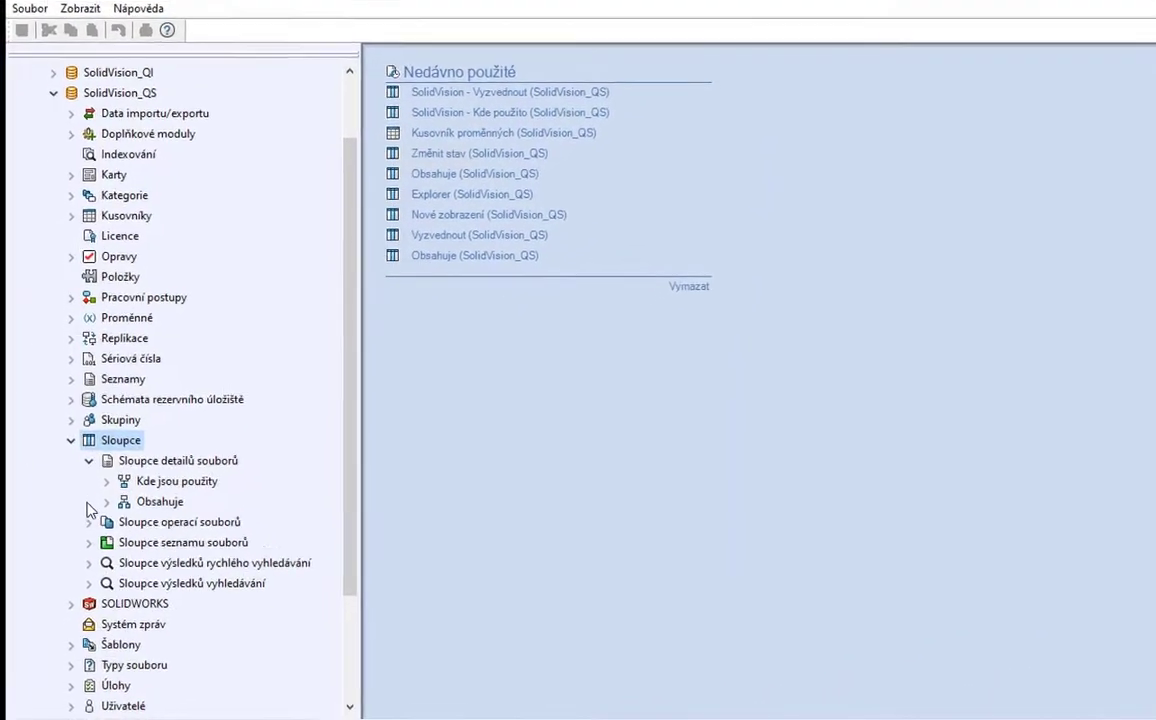
# - Expand the Kde jsou použity, Obsahuje, Odevzdat, Vyzvednout and Změnit stav column set groups
pyautogui.click(98, 488)
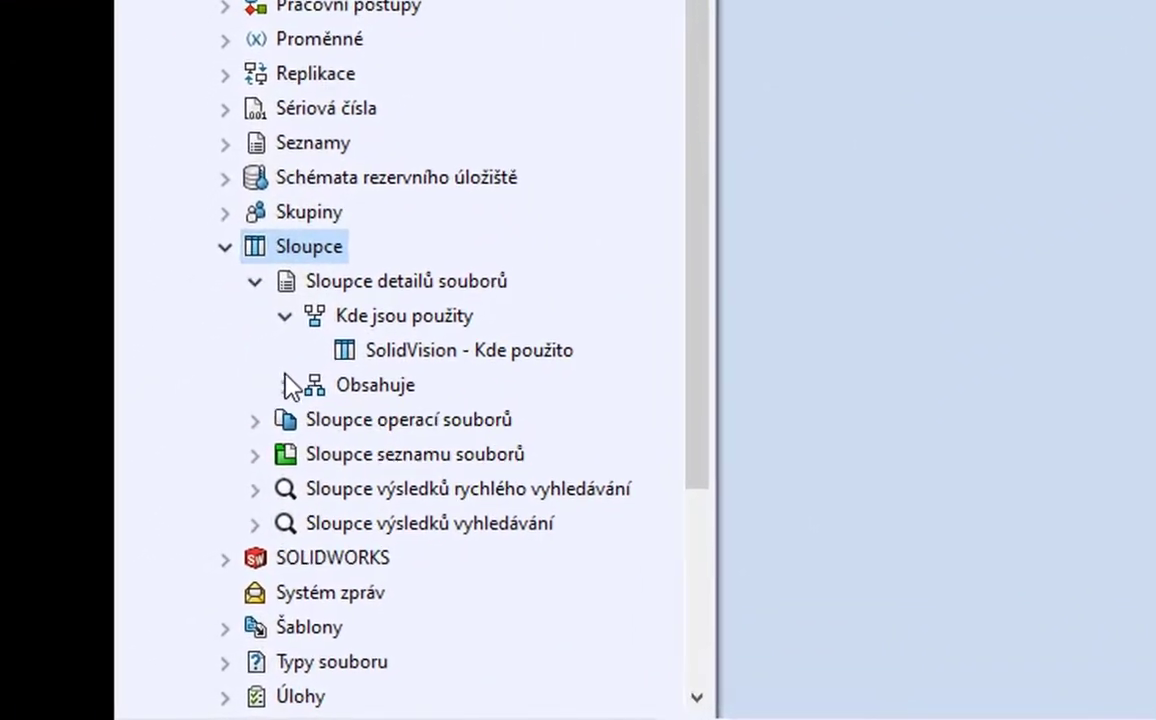
pyautogui.click(286, 385)
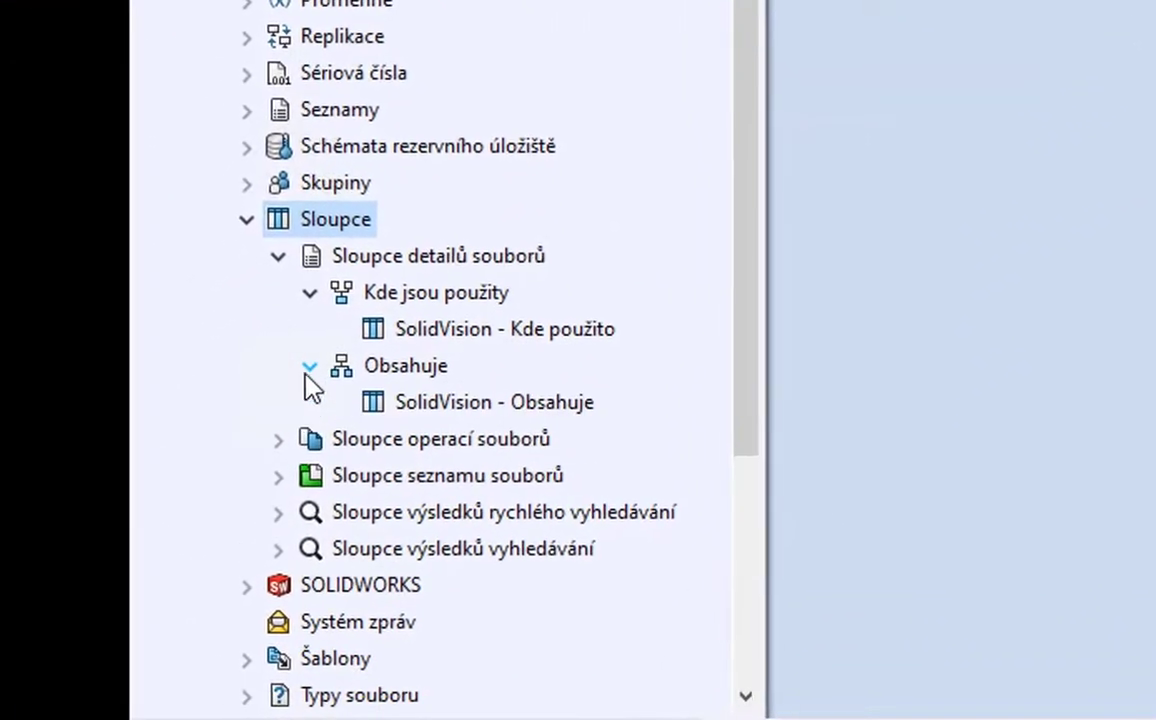
pyautogui.click(281, 441)
pyautogui.scroll(-4, 340, 495)
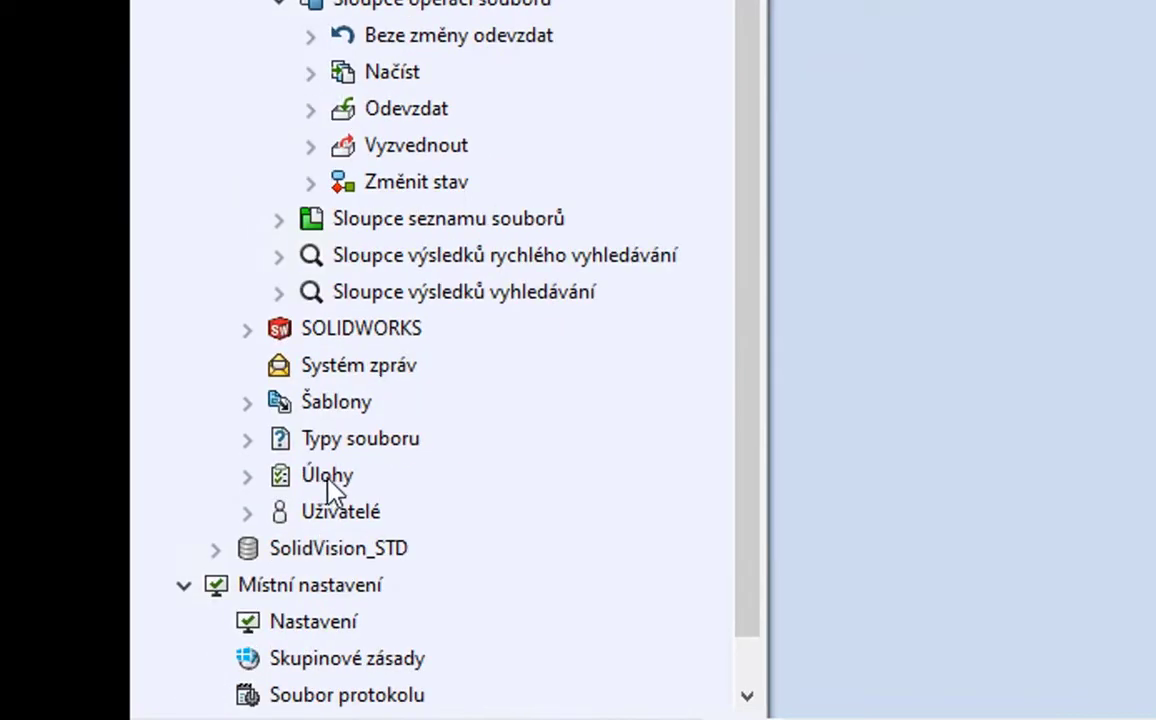
pyautogui.click(310, 110)
pyautogui.click(311, 146)
pyautogui.click(311, 219)
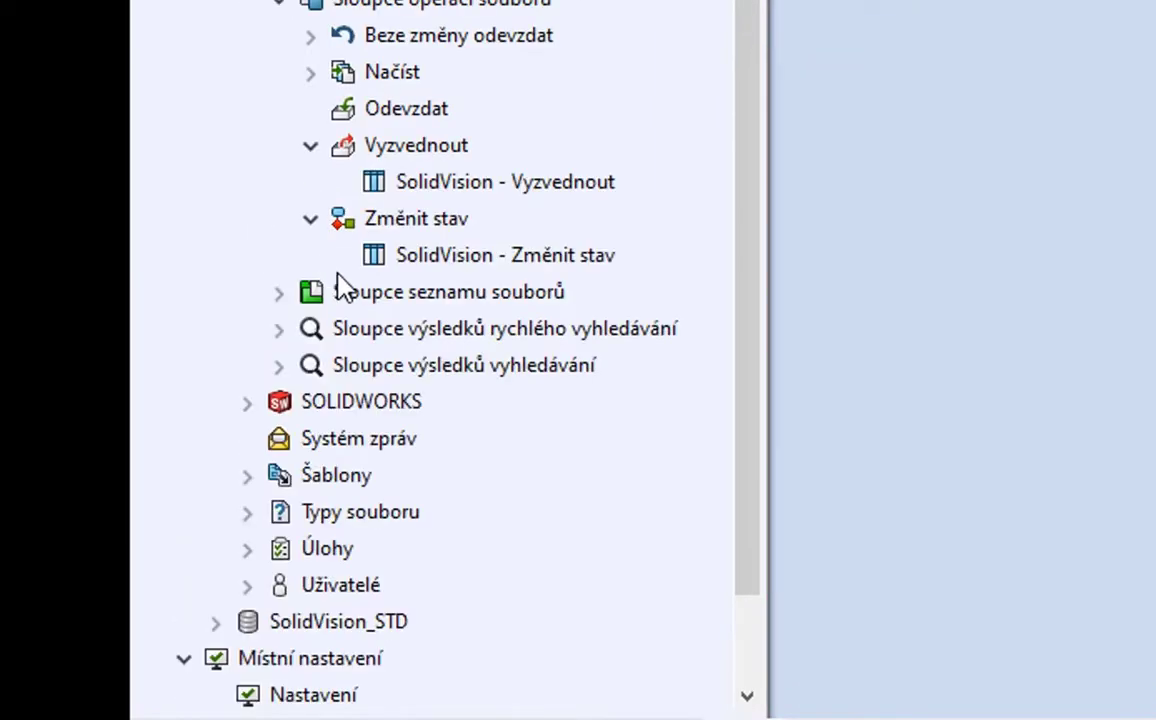
# - Open the SolidVision - Vyzvednout column set settings and confirm them with OK
pyautogui.click(213, 422)
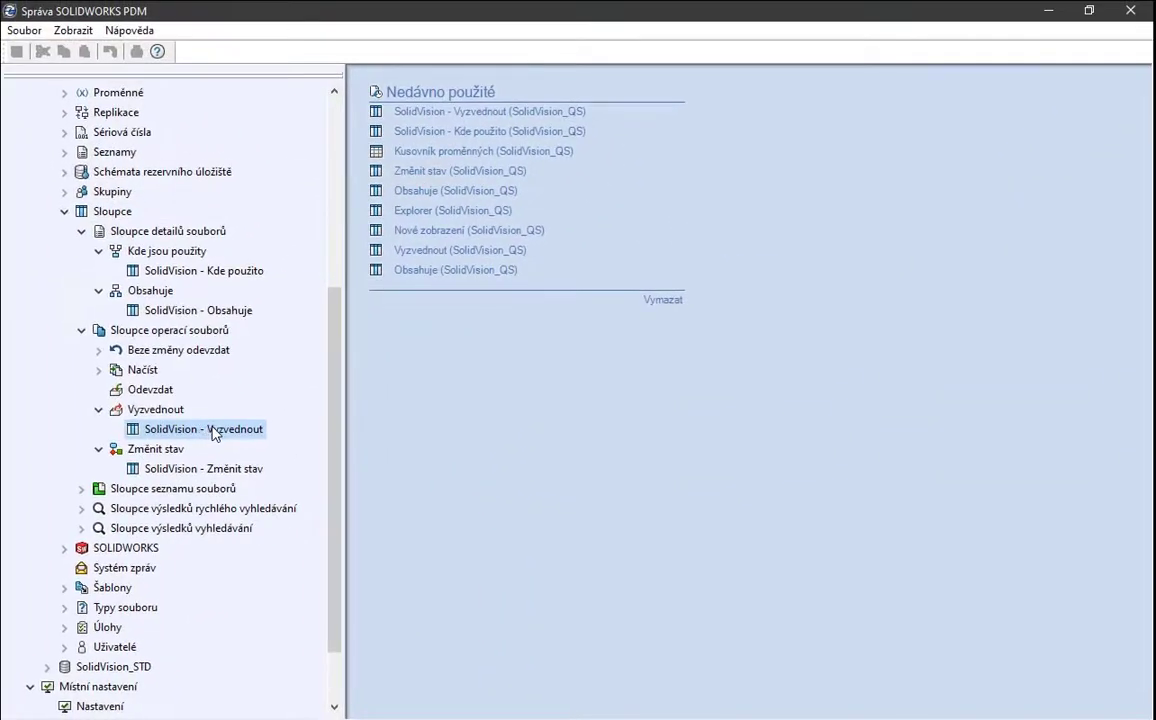
pyautogui.doubleClick(213, 422)
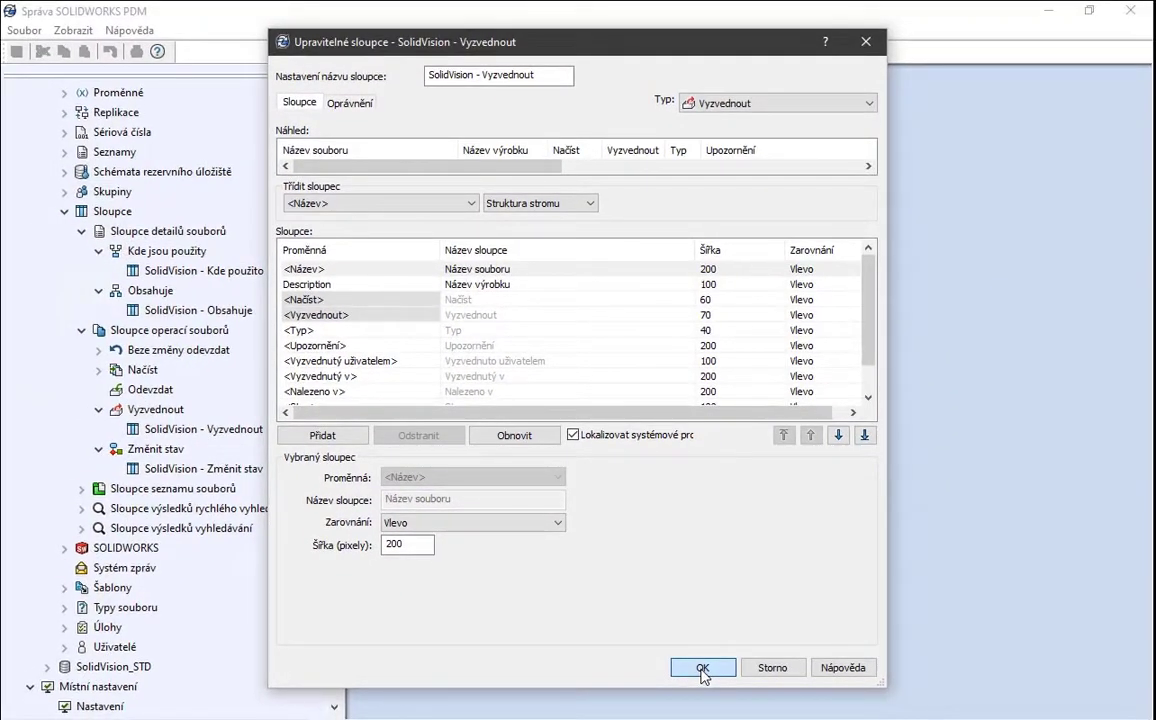
pyautogui.click(702, 669)
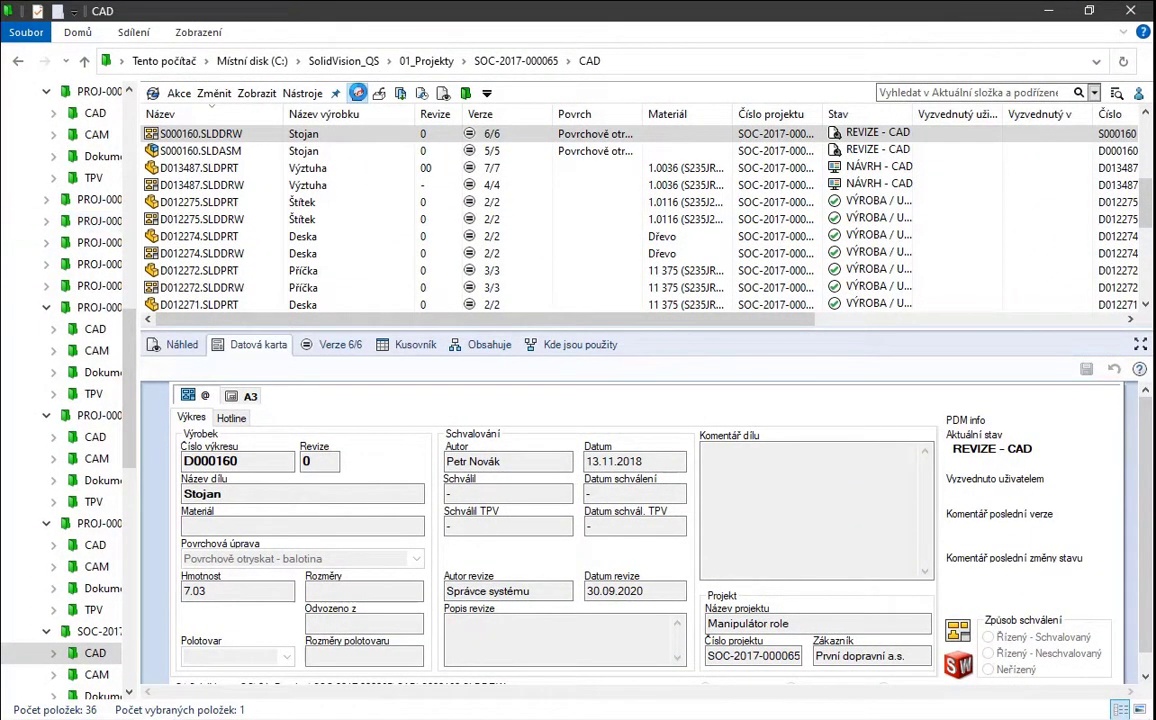
# - Start checking out S000160.SLDDRW and mark the S000160.SLDASM assembly, without referenced files
pyautogui.click(357, 93)
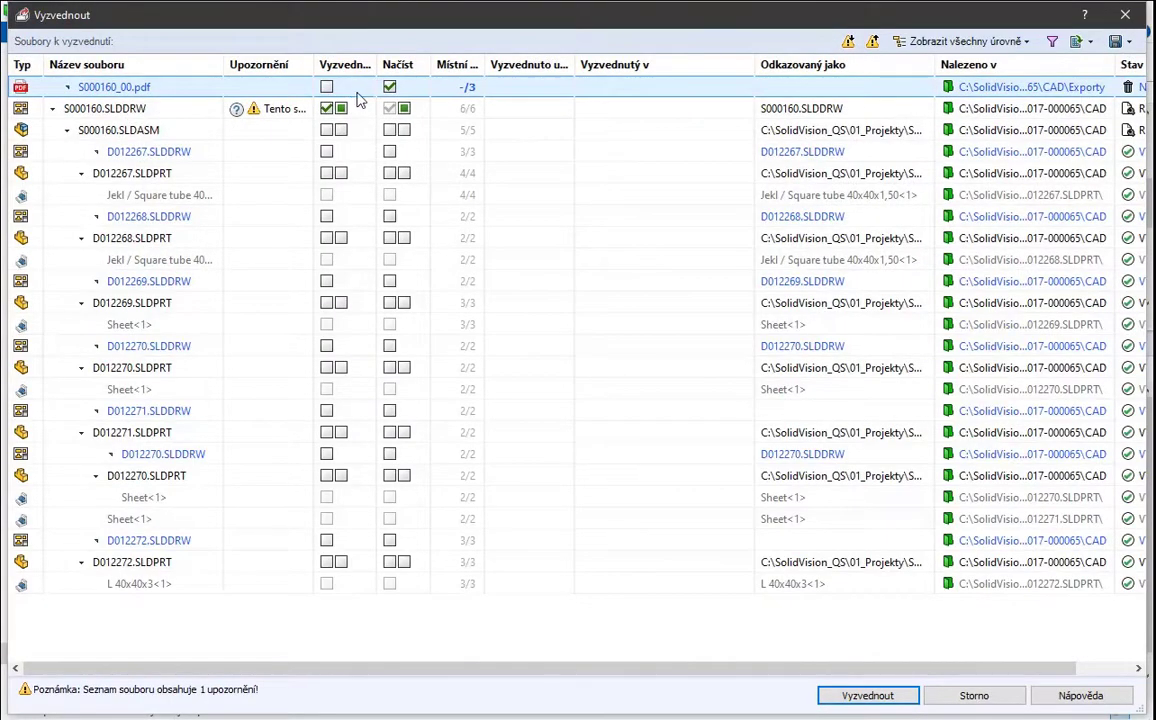
pyautogui.click(325, 131)
pyautogui.click(325, 131)
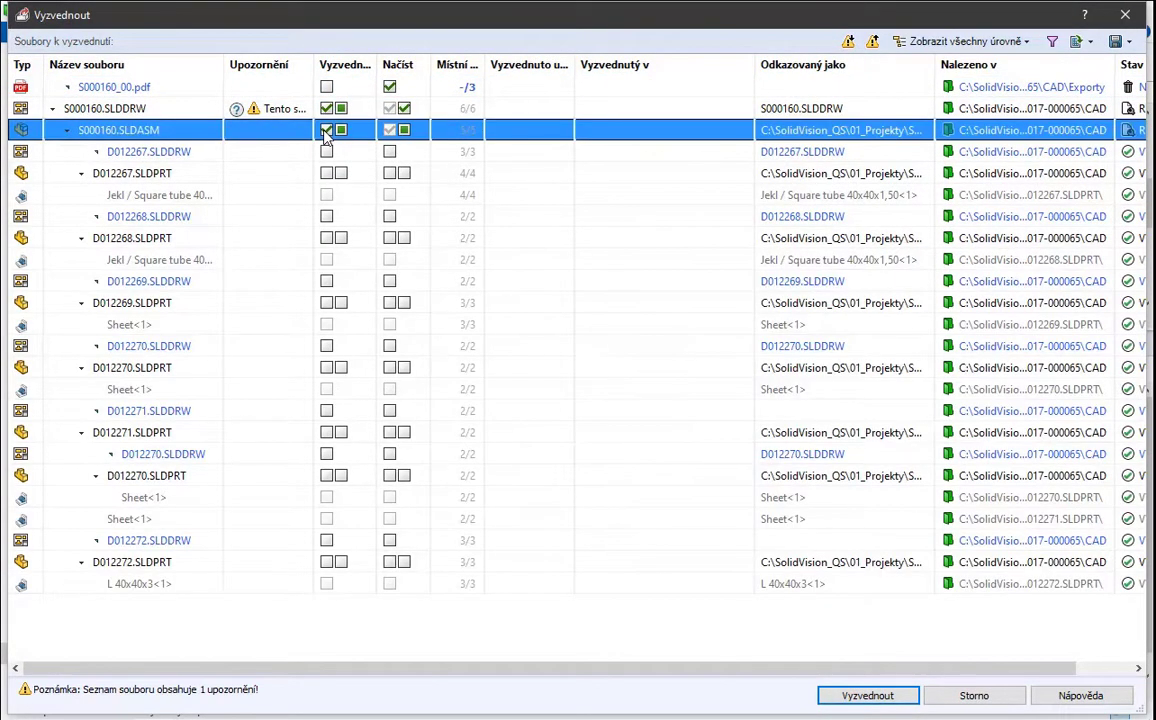
pyautogui.click(341, 131)
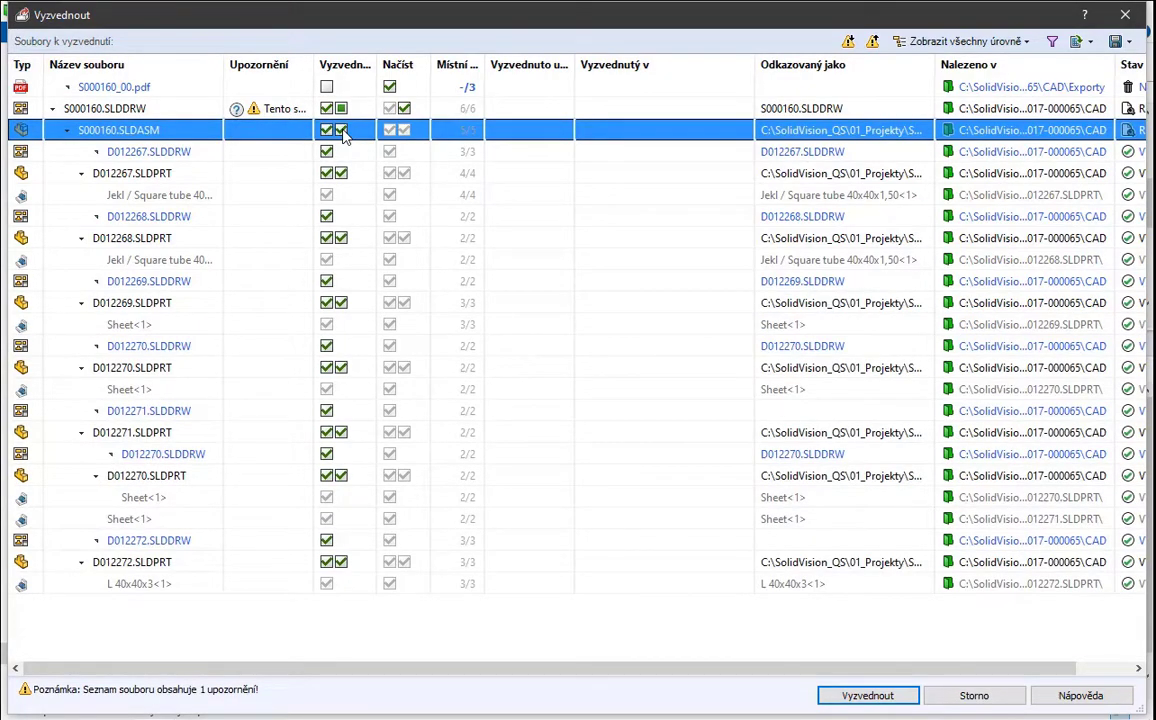
pyautogui.click(341, 131)
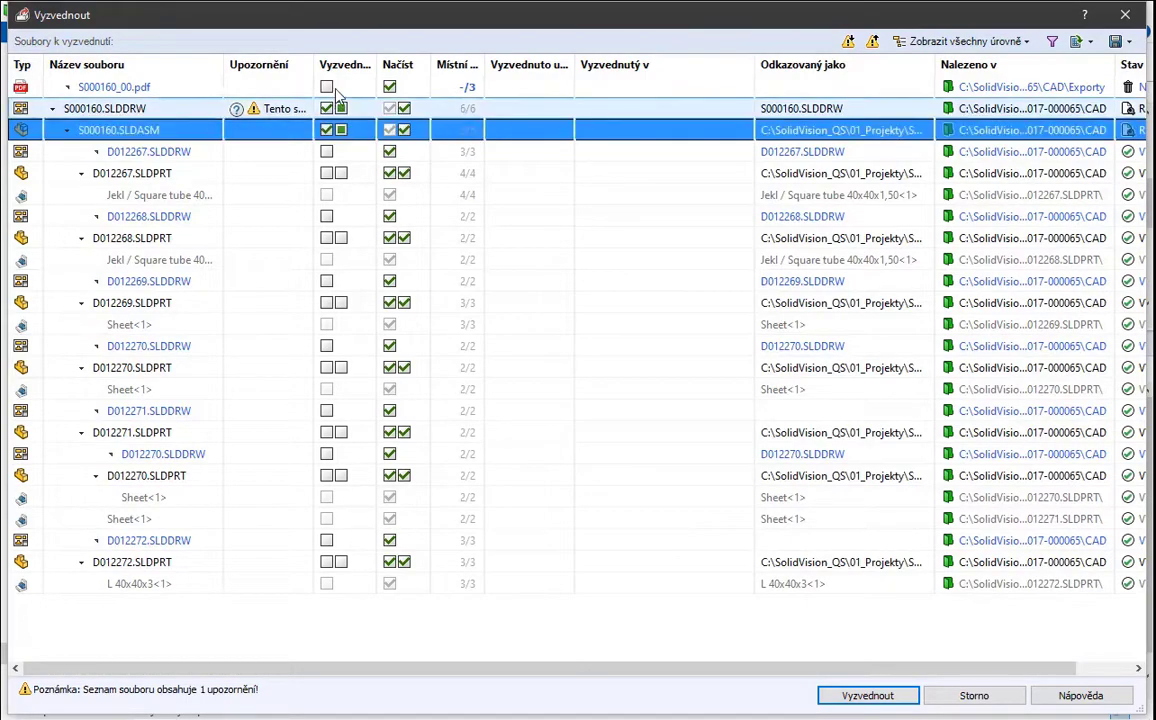
# - Apply the SolidVision - Vyzvednout column set, untick child Načíst boxes and check out
pyautogui.rightClick(215, 74)
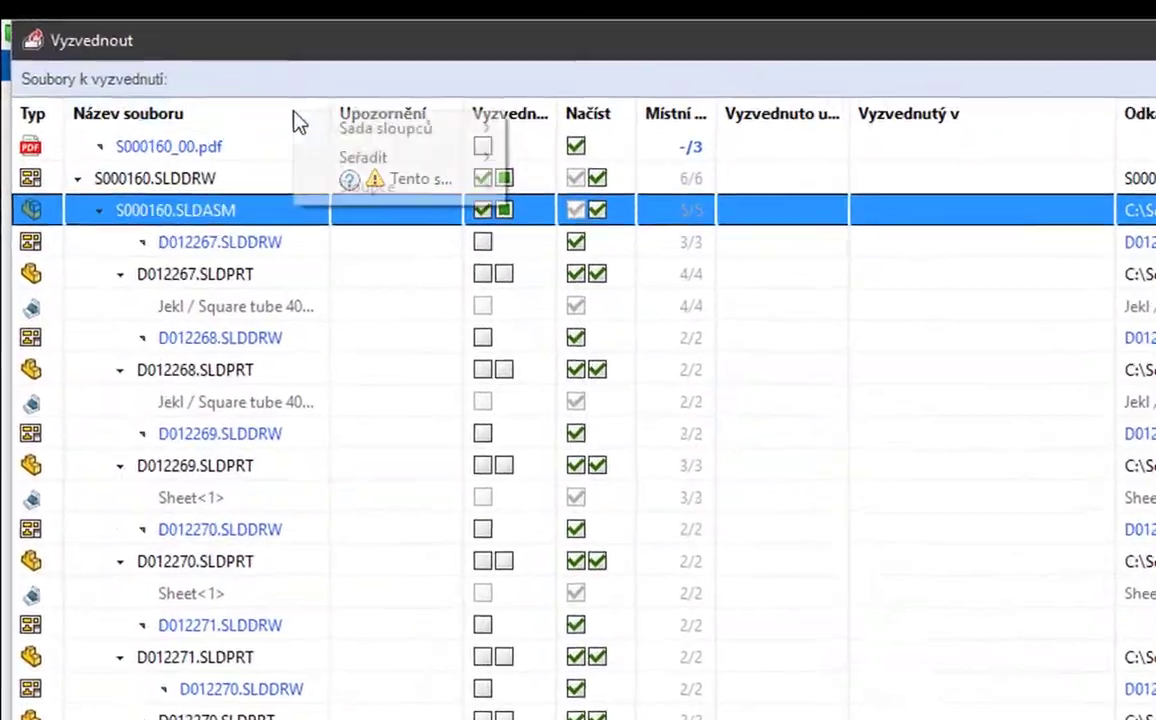
pyautogui.moveTo(500, 178)
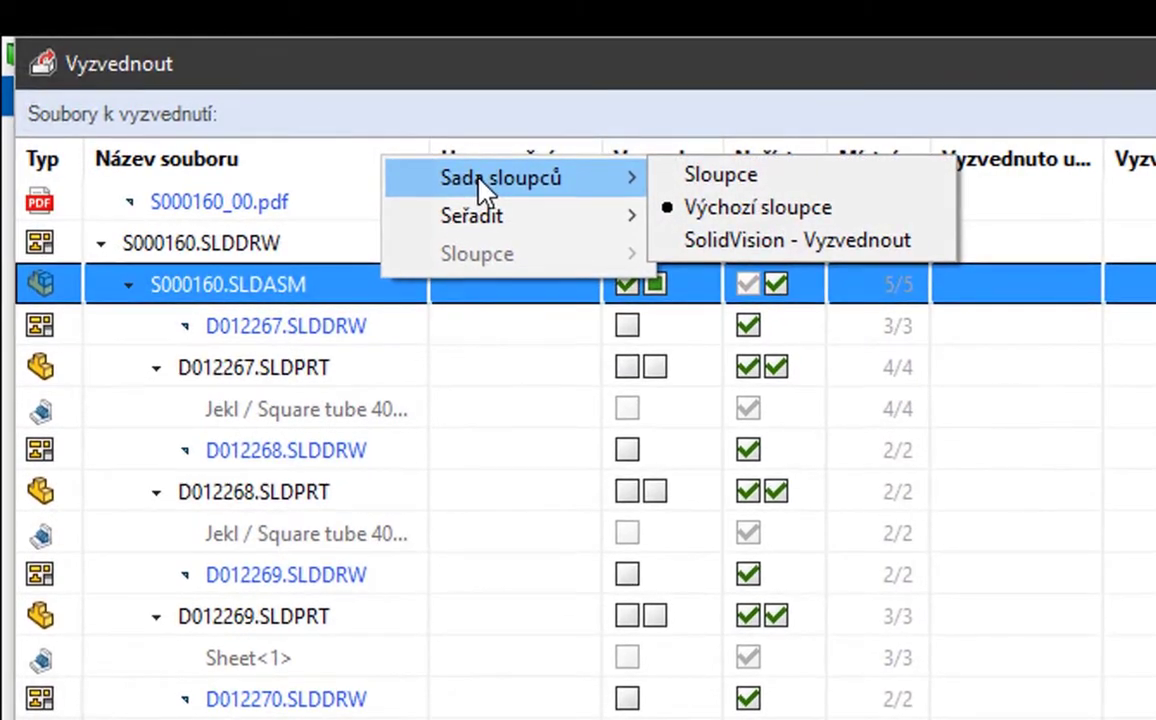
pyautogui.click(722, 250)
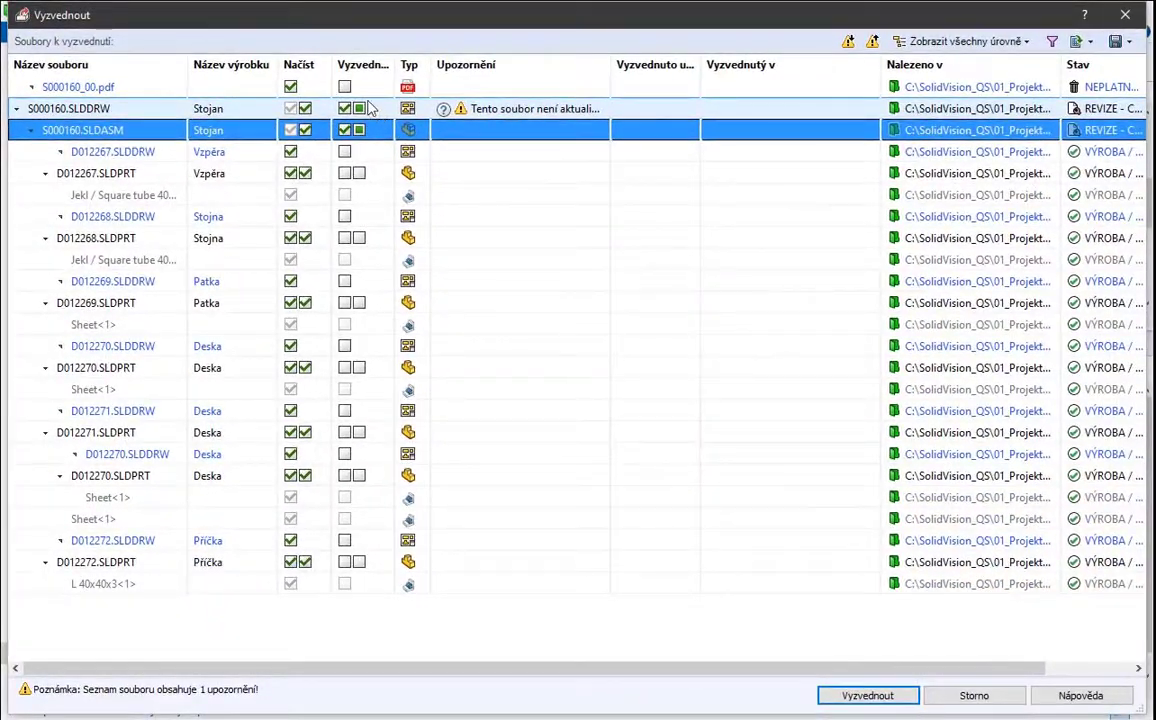
pyautogui.click(341, 87)
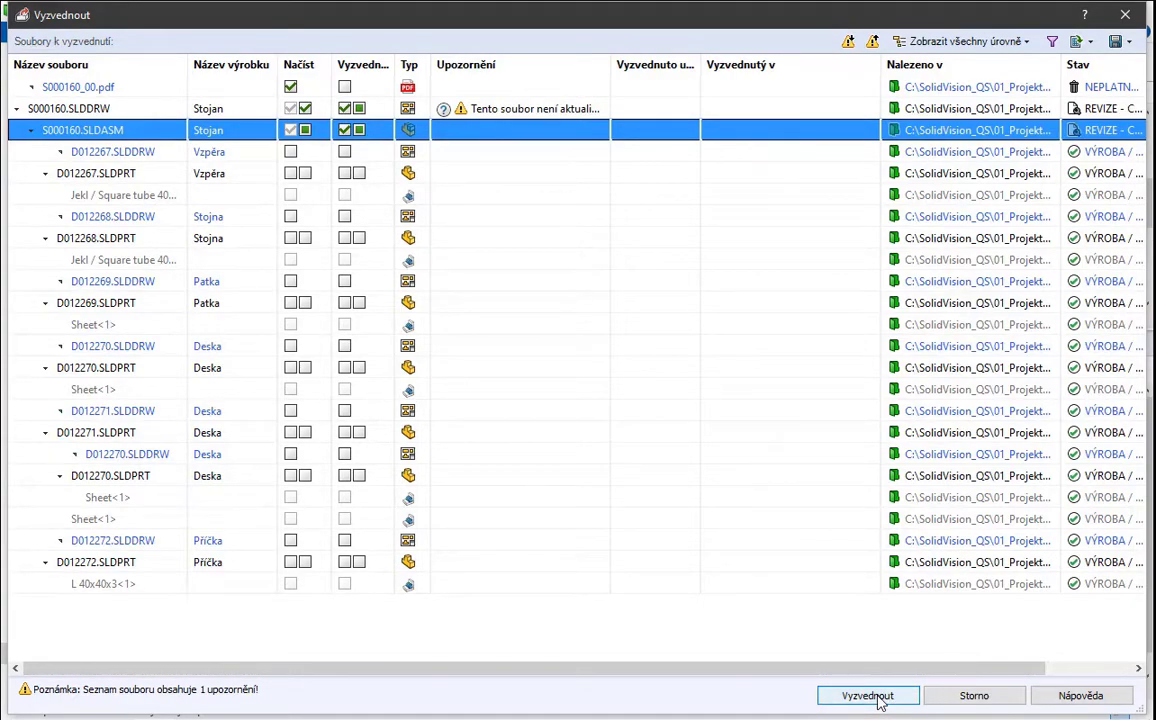
pyautogui.click(868, 696)
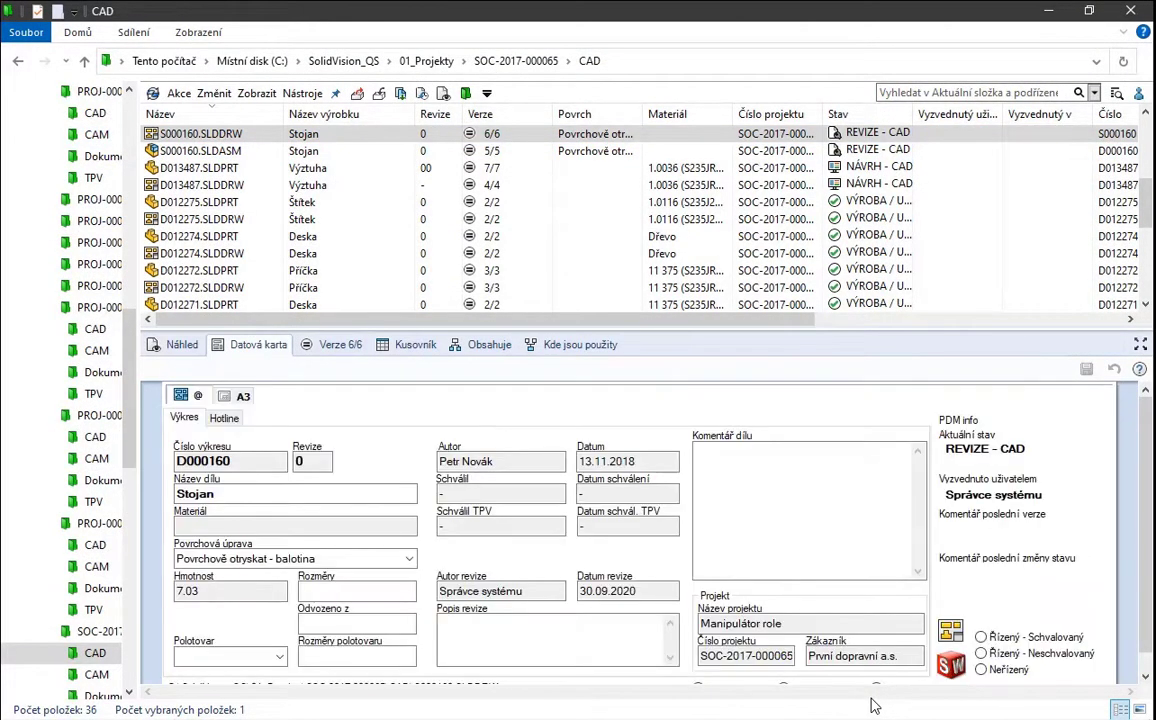